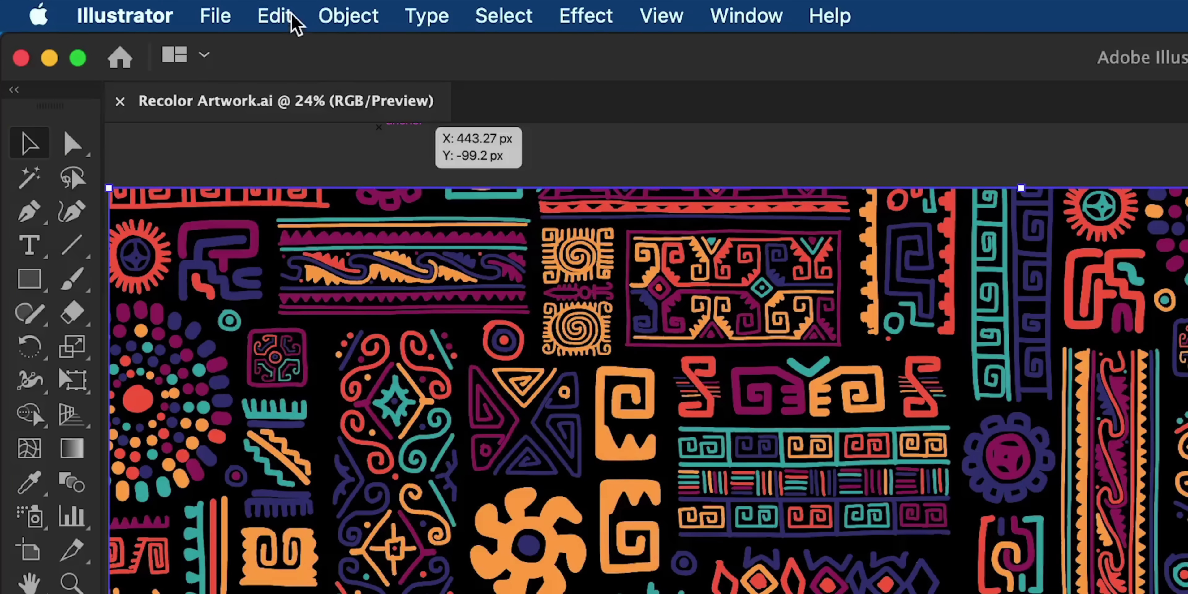
Use Recolor Artwork's harmony handles and brightness slider to recolour the pattern orange, red, cream, blue and purple.
click(291, 18)
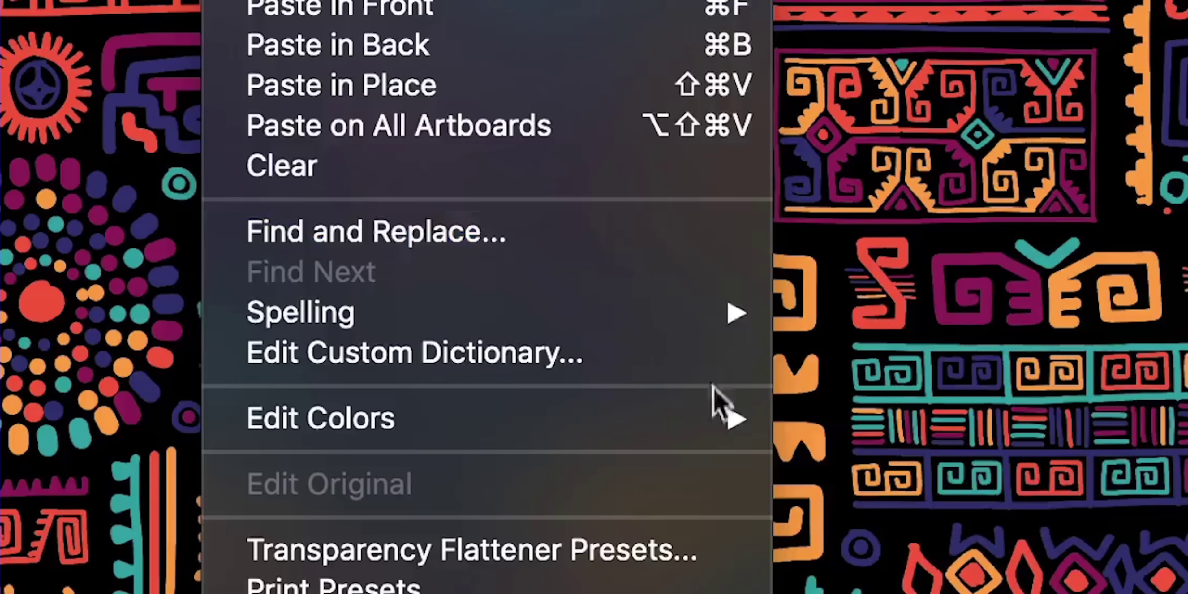
mouse_move(595, 473)
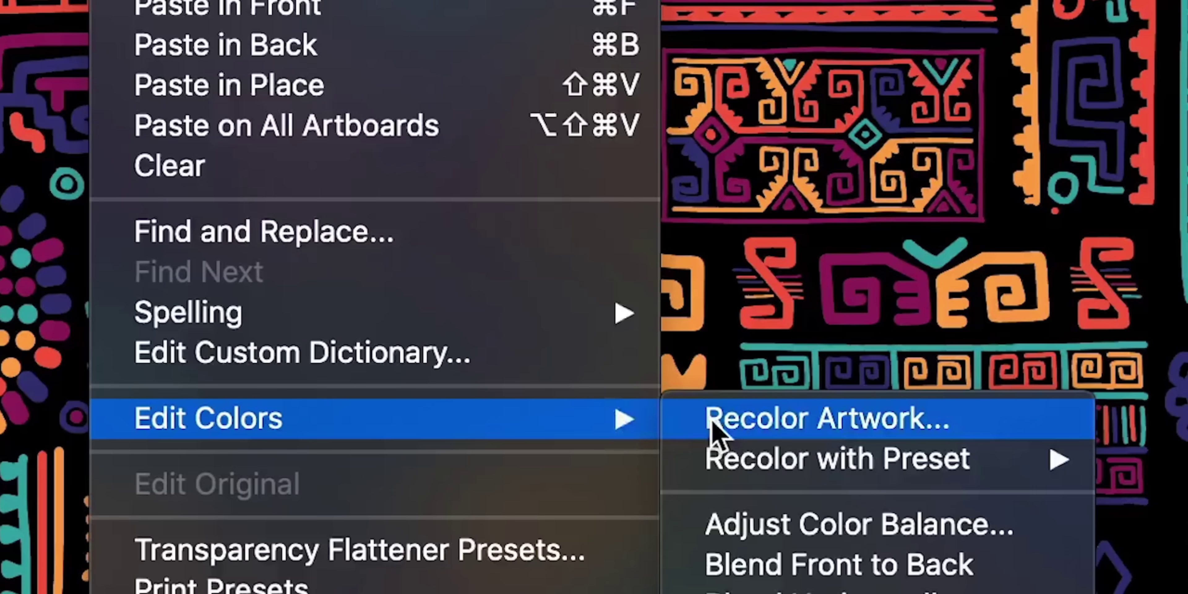
click(821, 428)
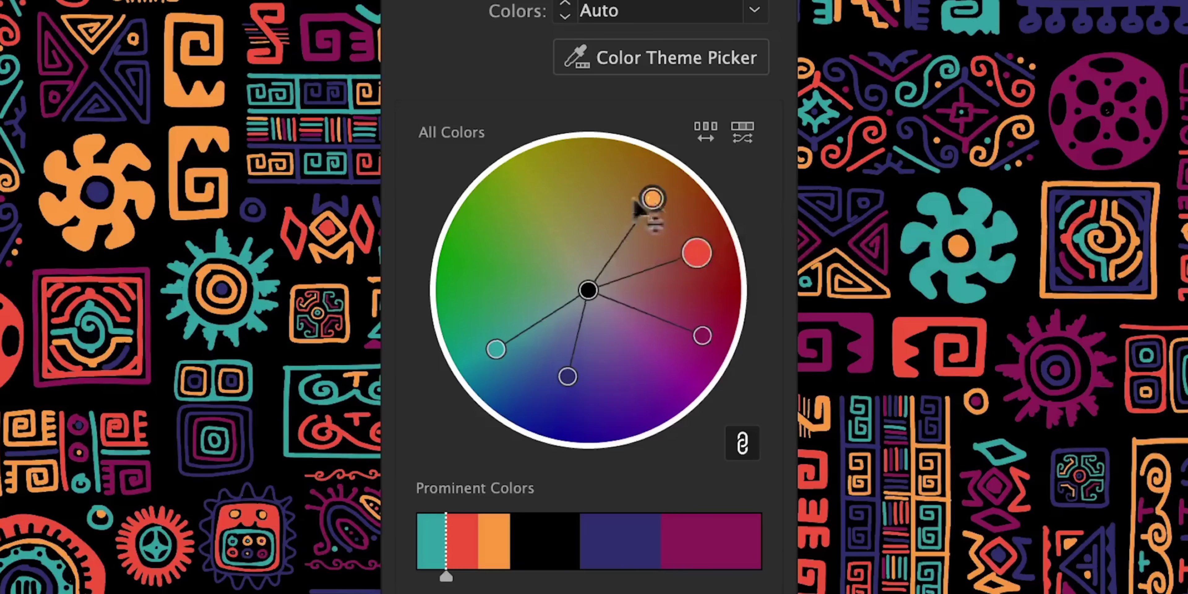
drag(543, 276, 458, 267)
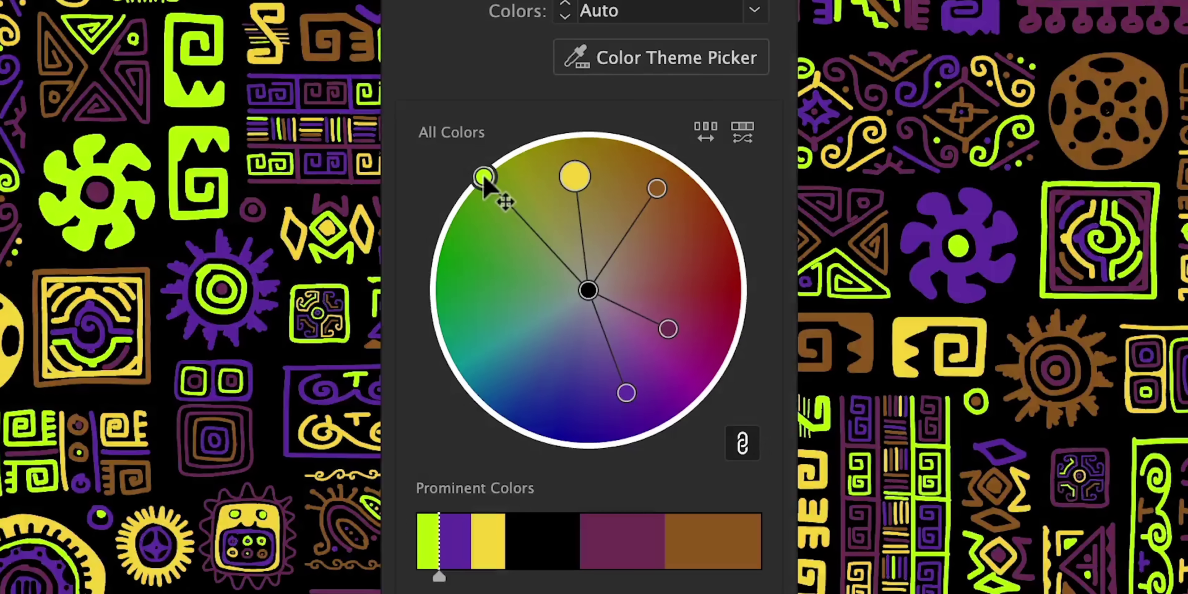
drag(483, 178, 530, 295)
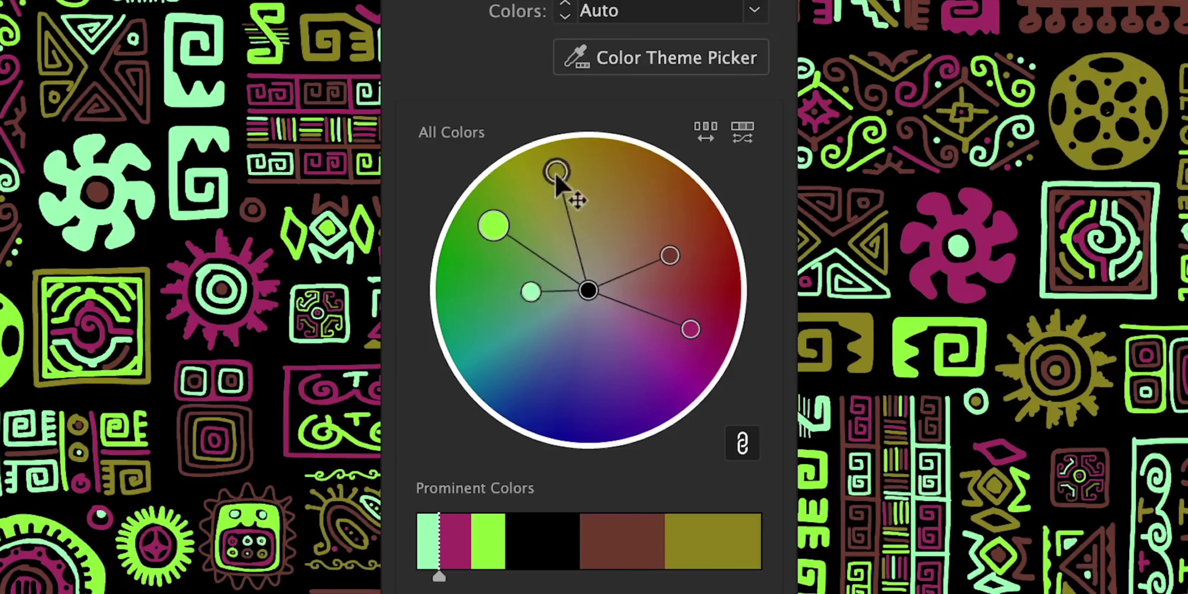
drag(557, 173, 658, 211)
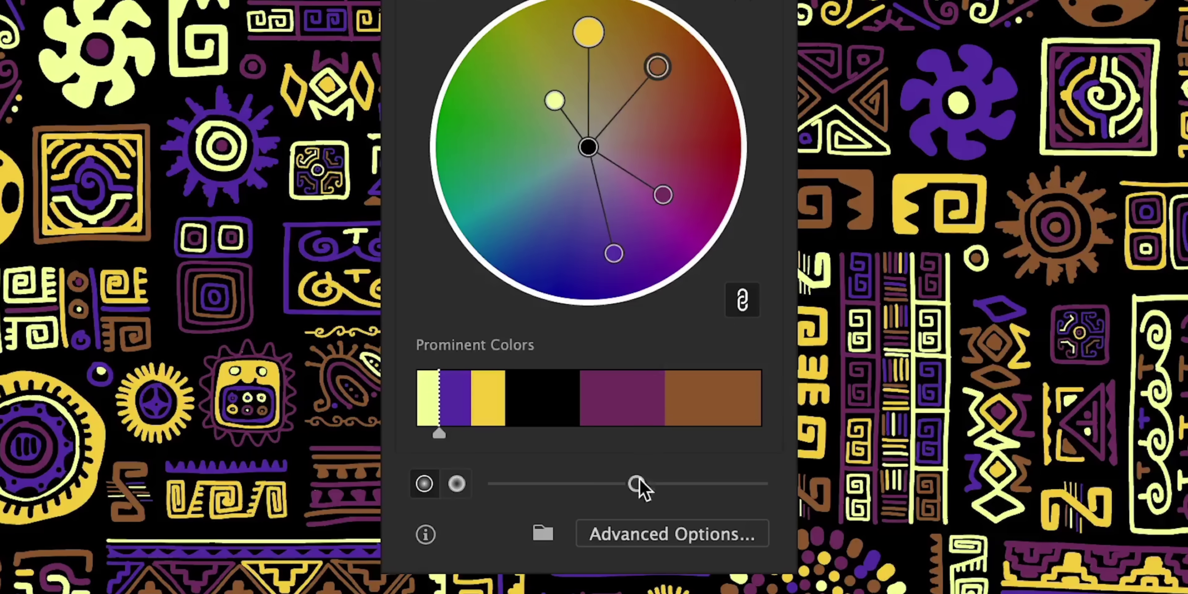
drag(640, 480, 714, 480)
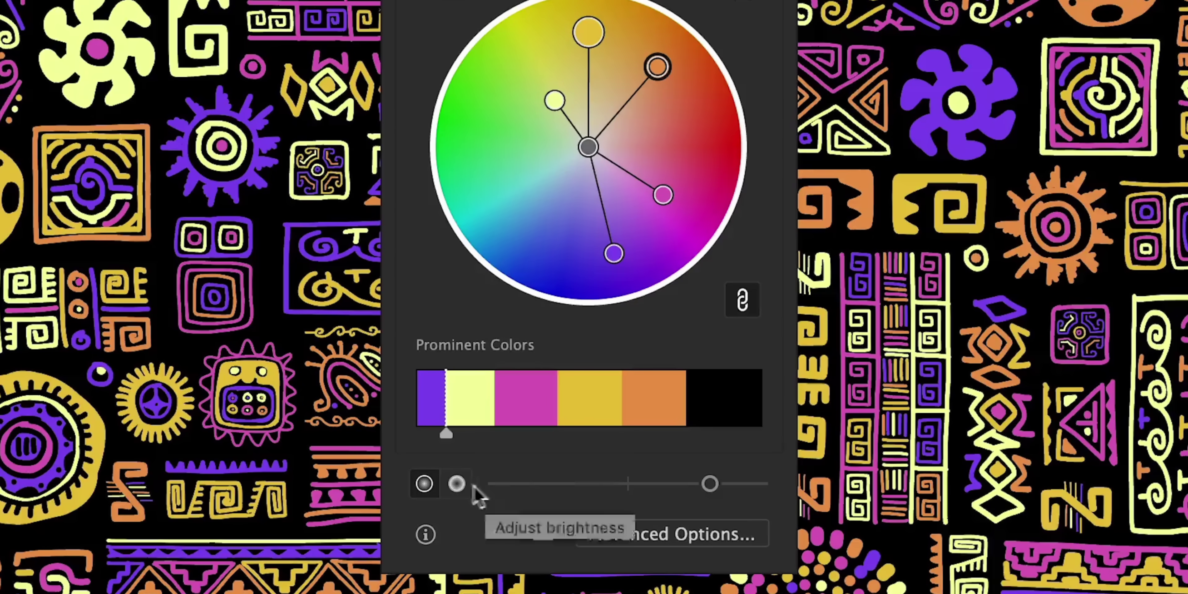
click(457, 484)
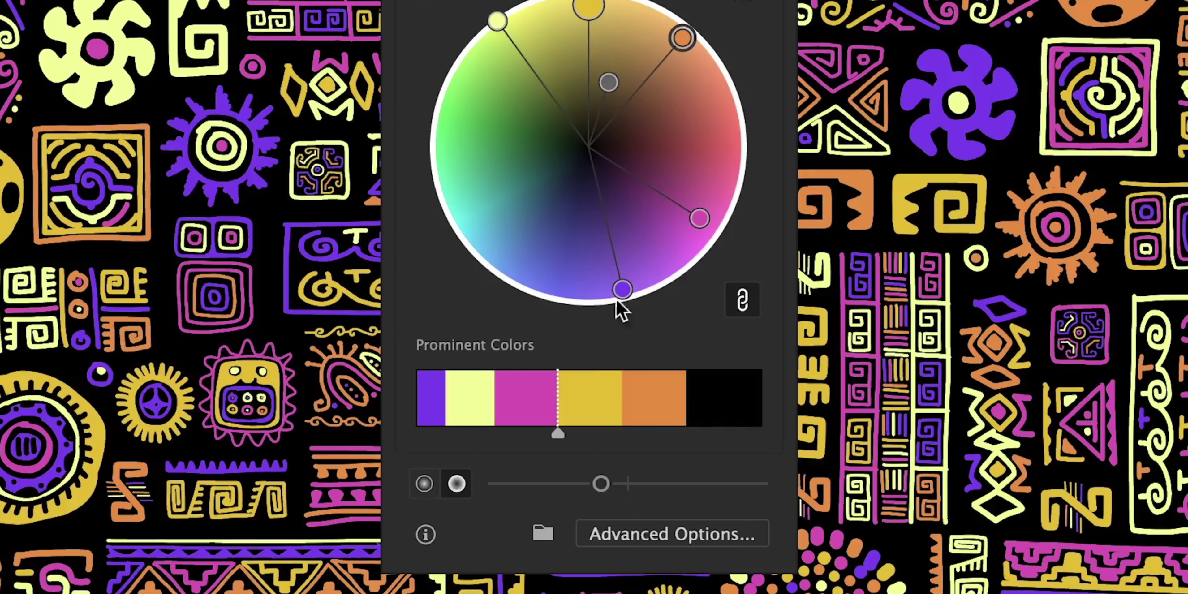
drag(622, 290, 503, 170)
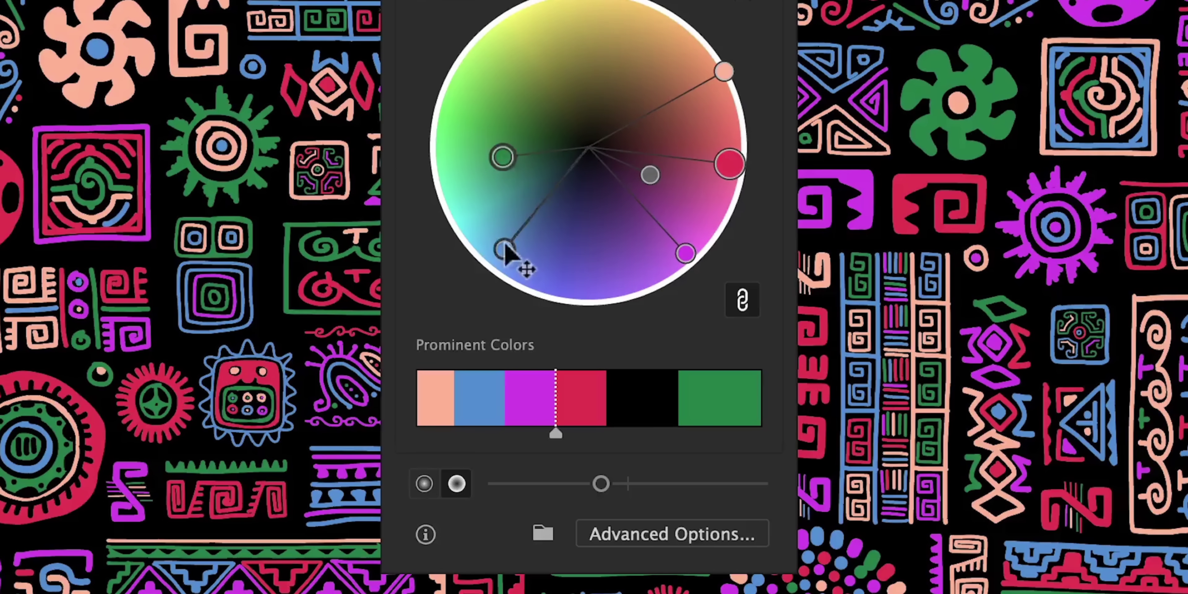
drag(505, 249, 595, 226)
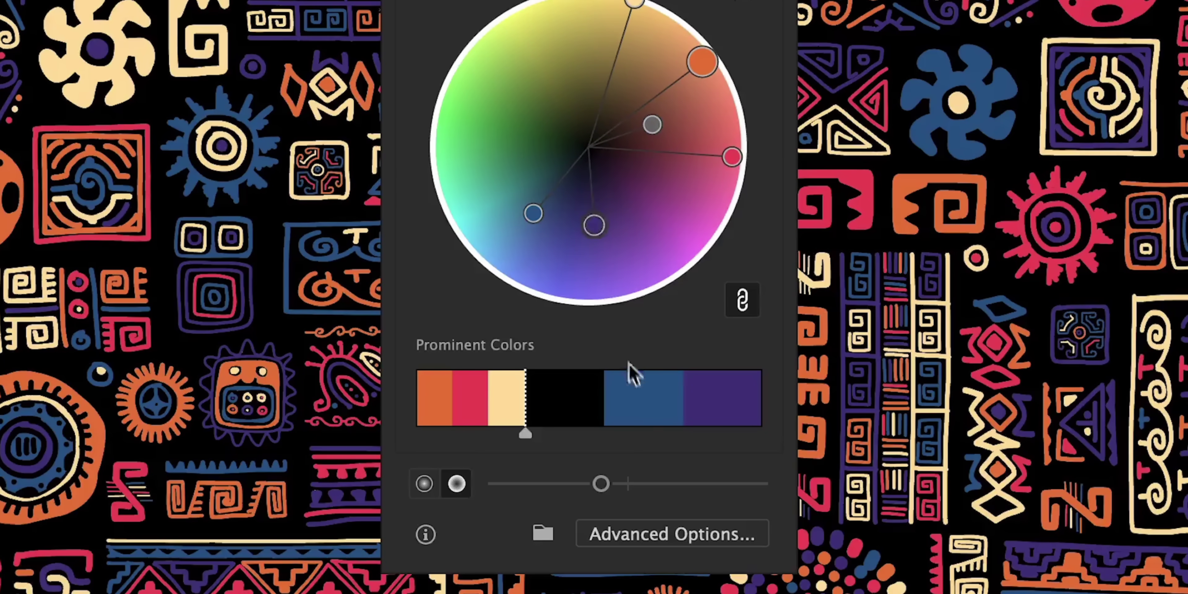
In Recolor Artwork's advanced options, reassign the orange colour to cyan and pick the magenta colour.
click(674, 535)
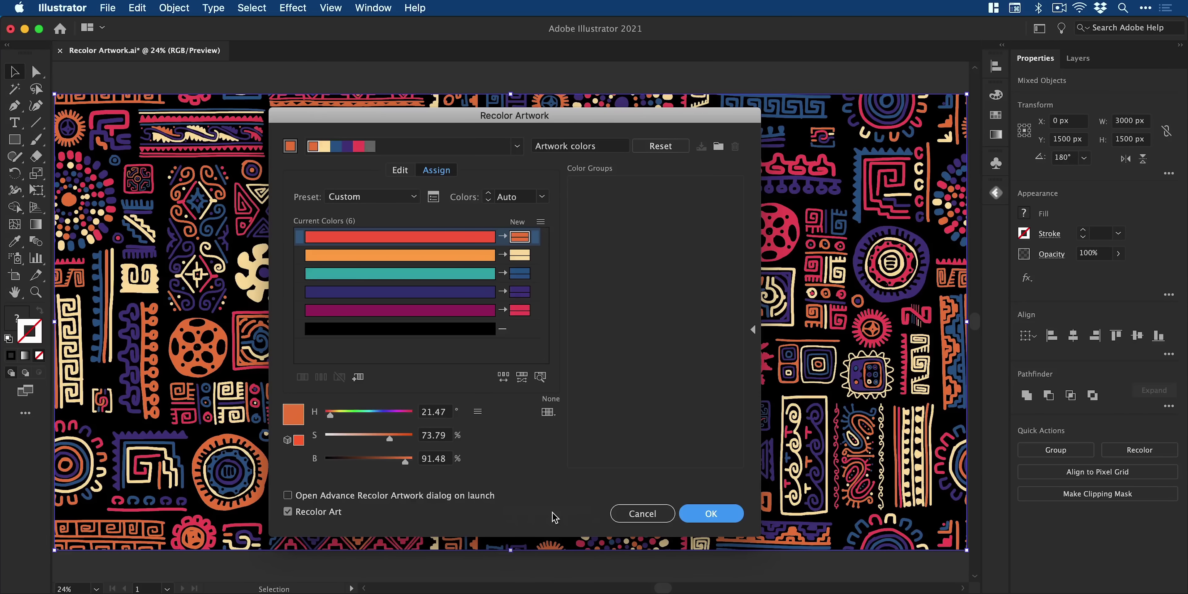
click(402, 258)
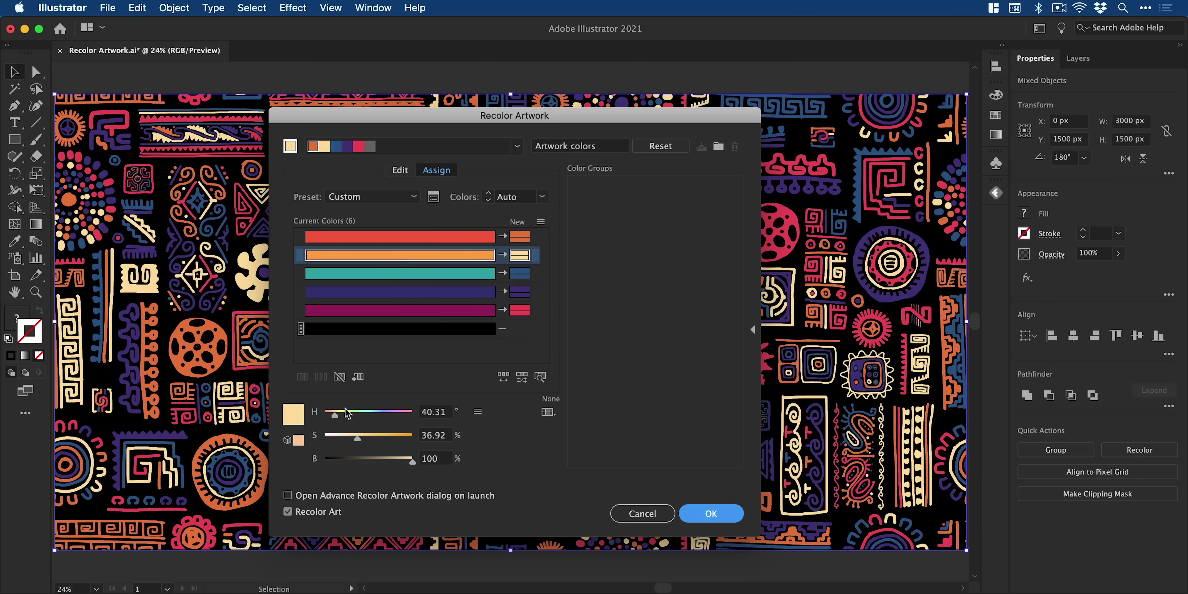
drag(346, 412, 372, 417)
click(436, 313)
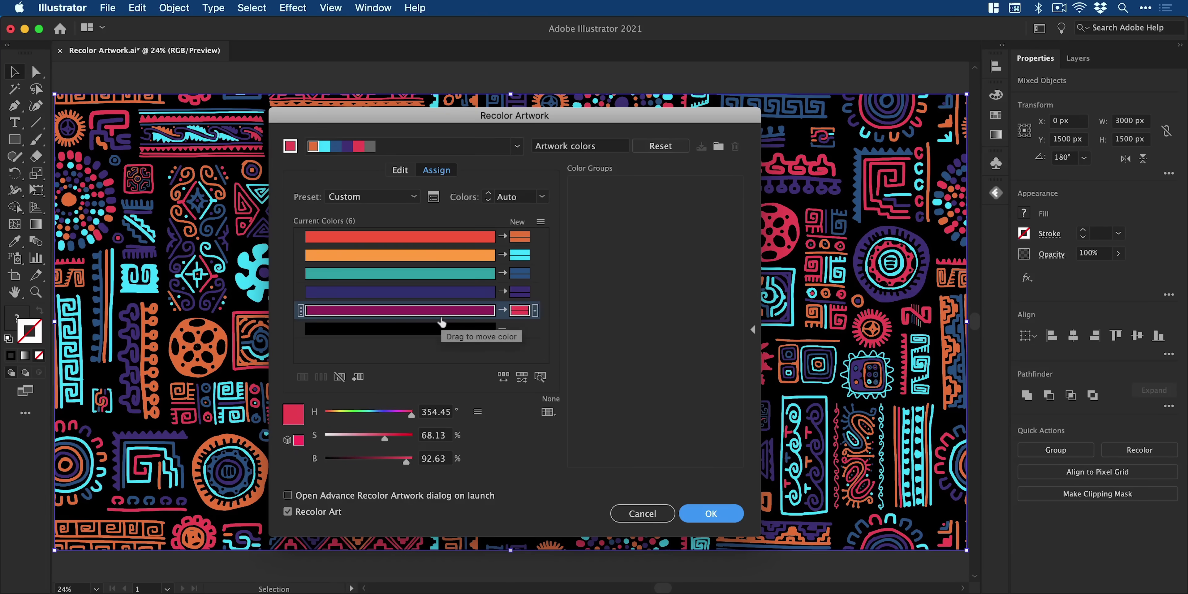
Dismiss Color Reduction Options and cancel the recolouring to restore the original colours.
click(365, 412)
click(433, 197)
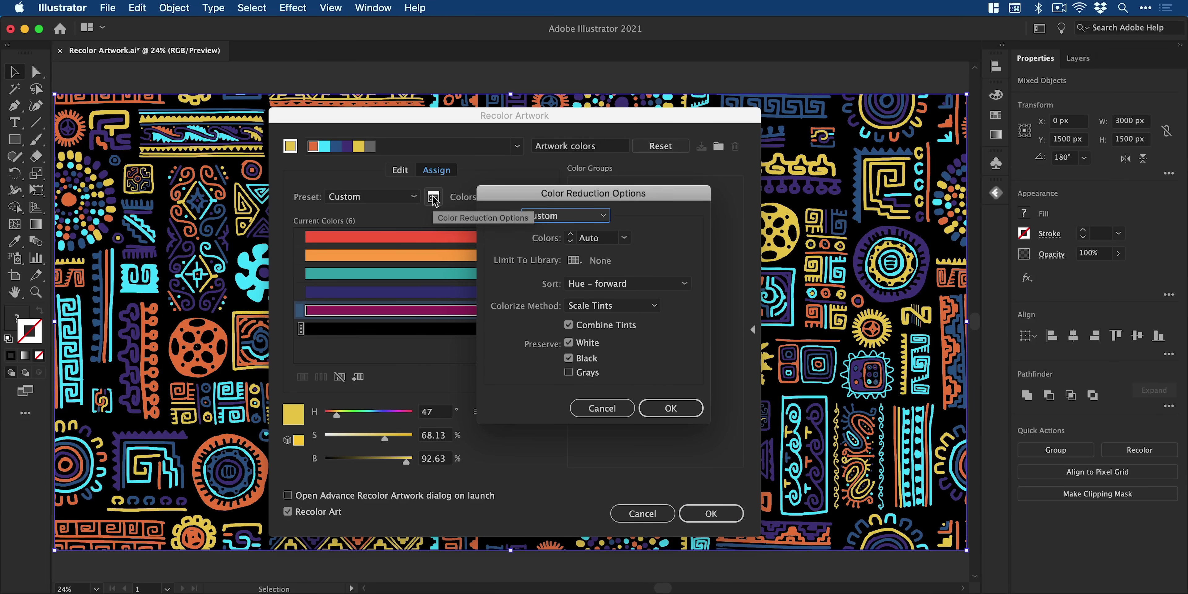
click(596, 409)
click(630, 509)
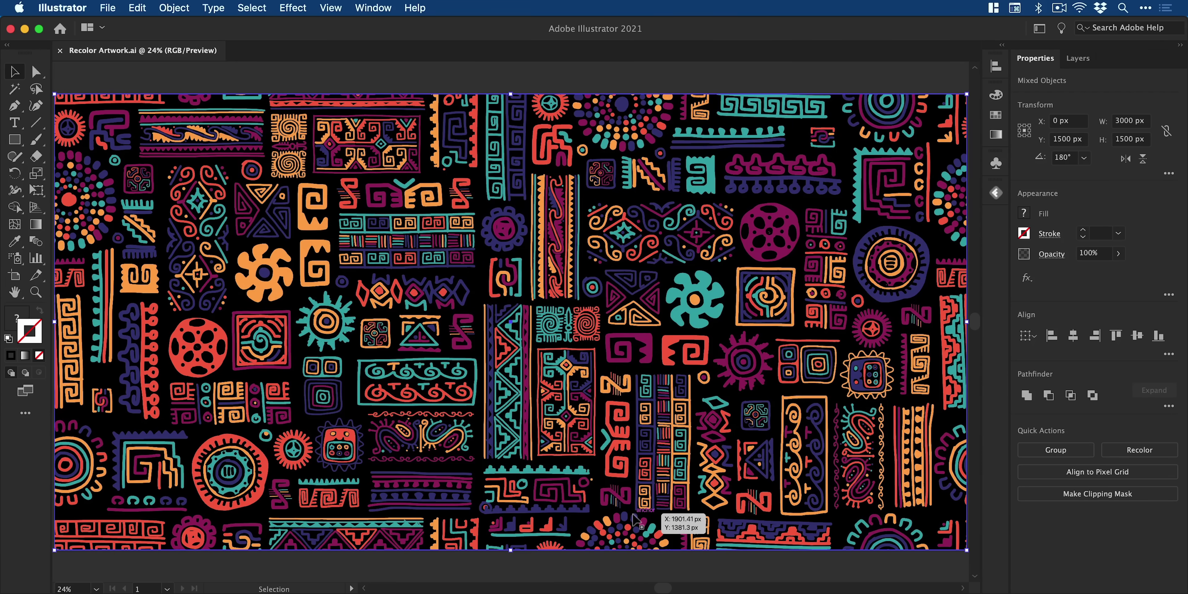
click(137, 7)
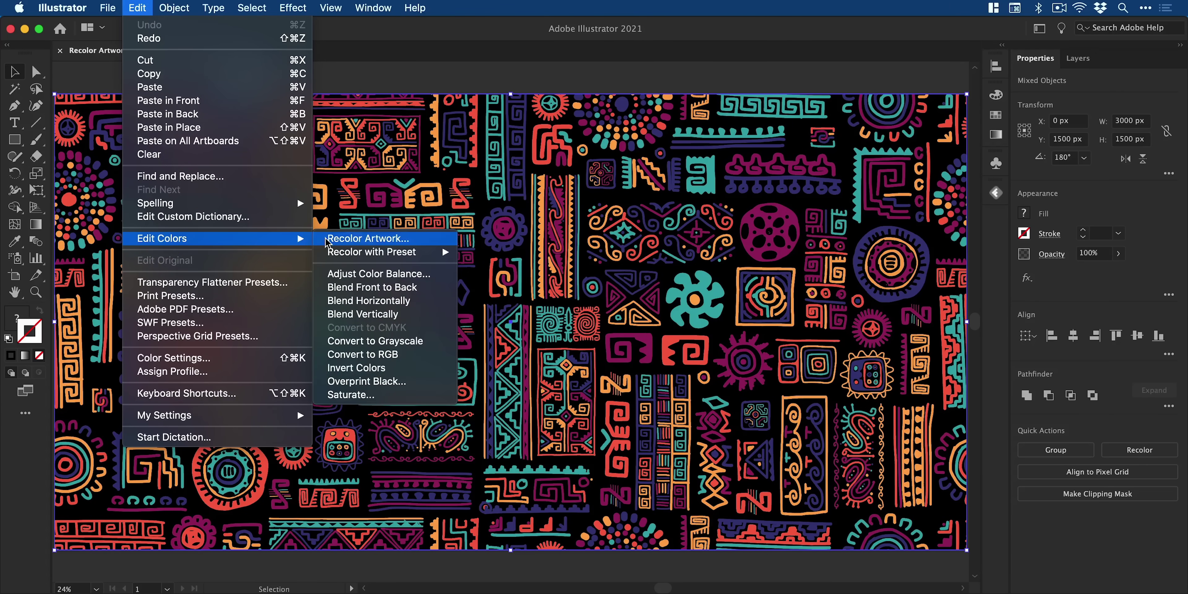
Reopen Recolor Artwork, keep the colour library at None, and reduce the artwork to 2 colours.
click(325, 238)
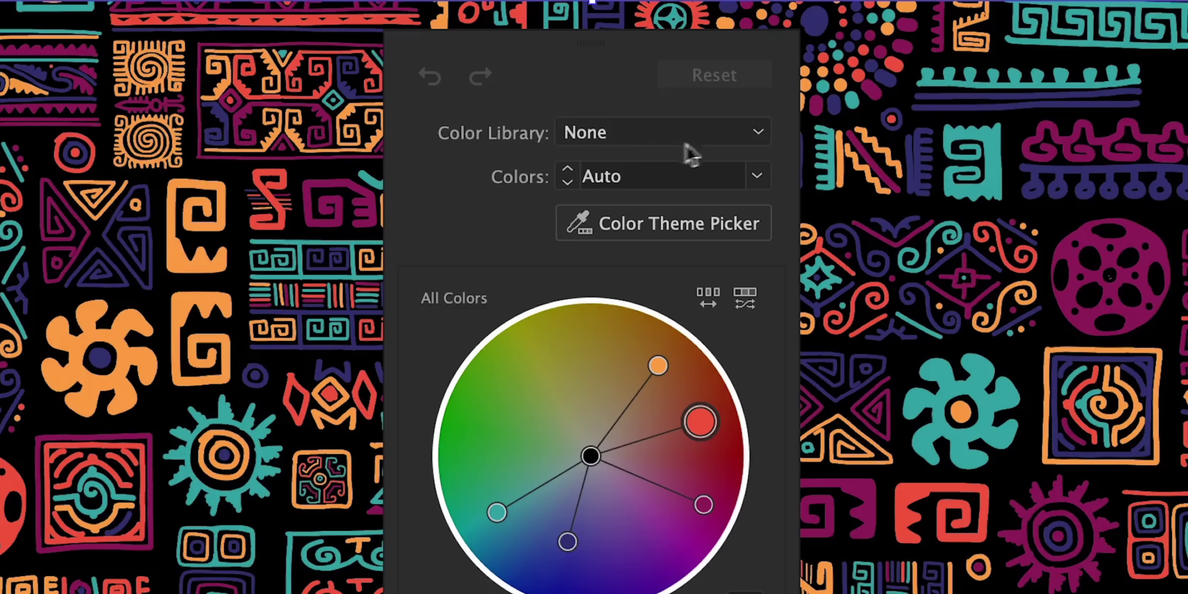
click(762, 138)
mouse_move(710, 314)
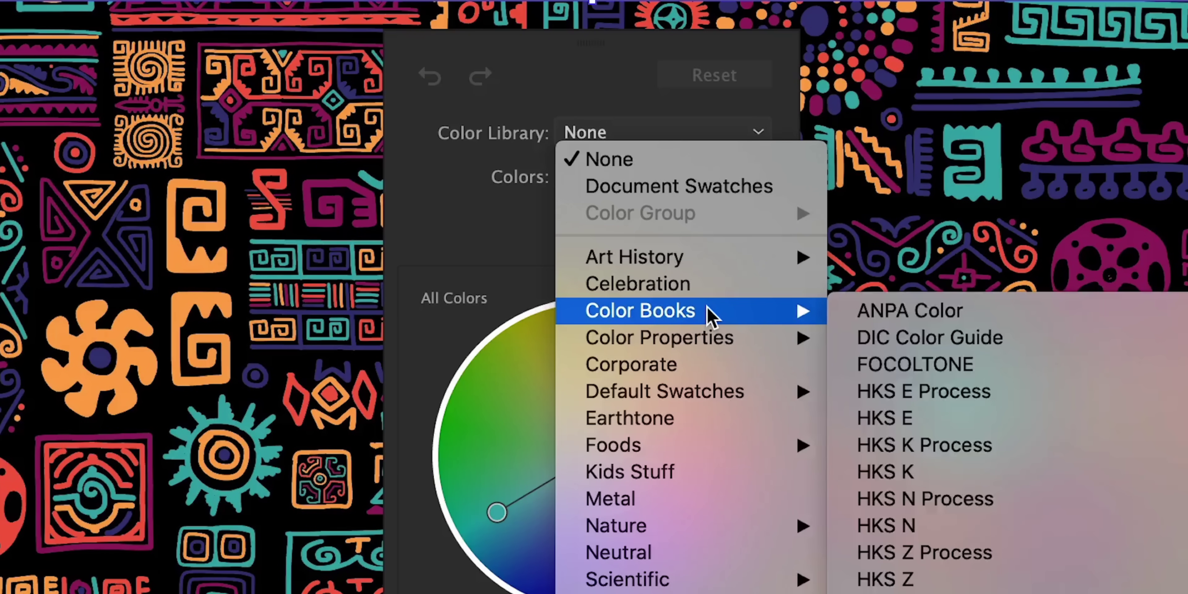
click(769, 123)
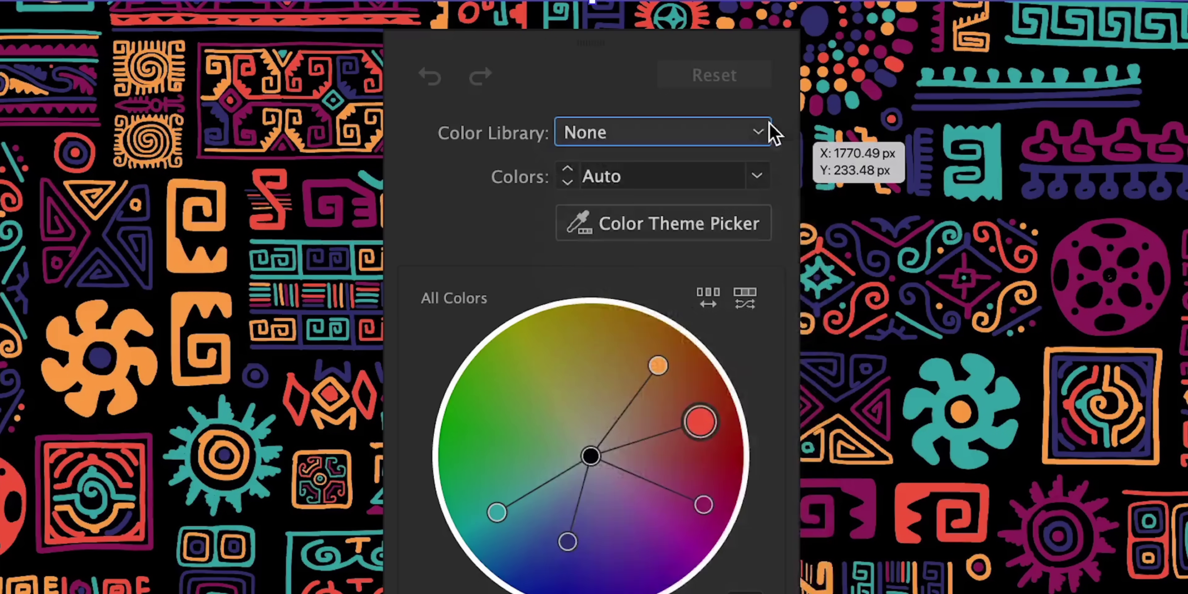
click(758, 176)
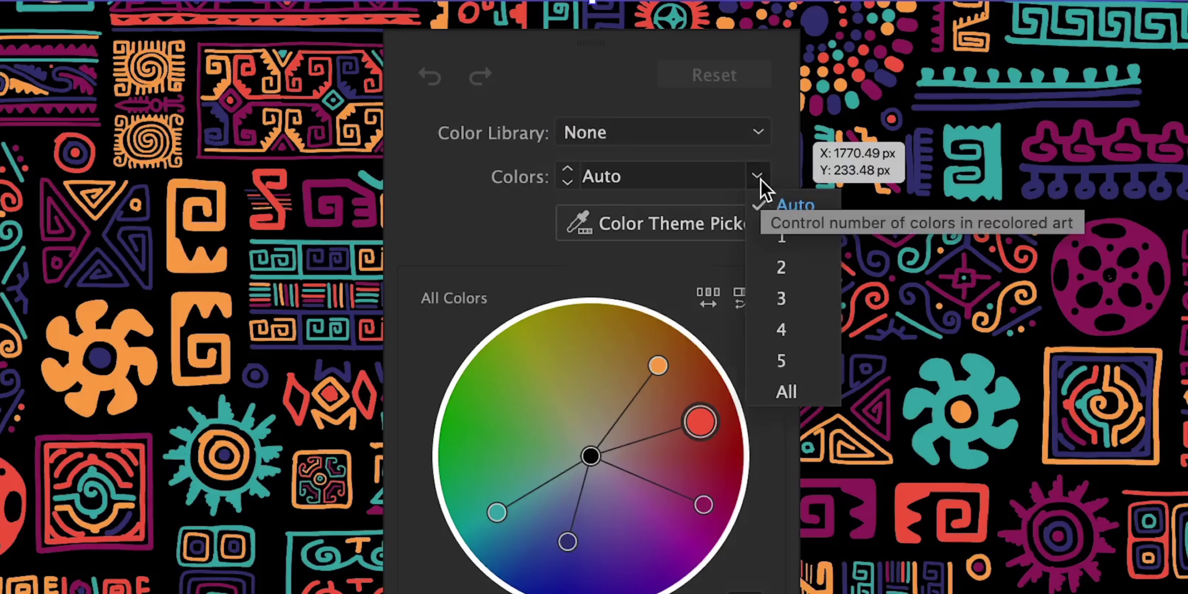
click(798, 267)
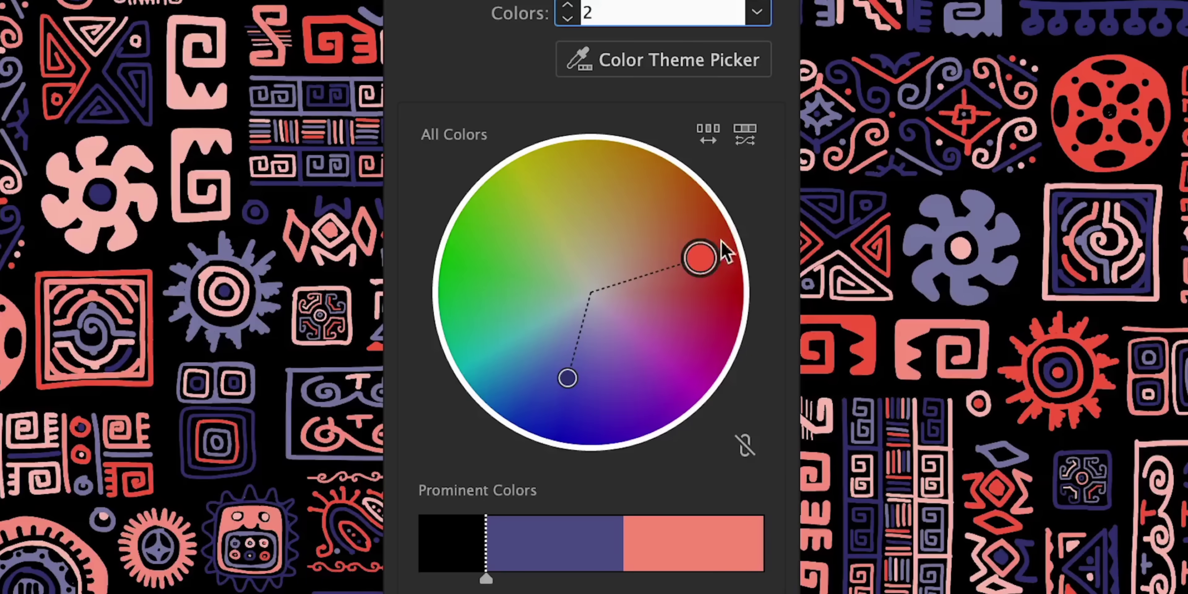
Rotate the wheel colours and brighten the scheme to orange and purple on black.
drag(700, 421, 567, 335)
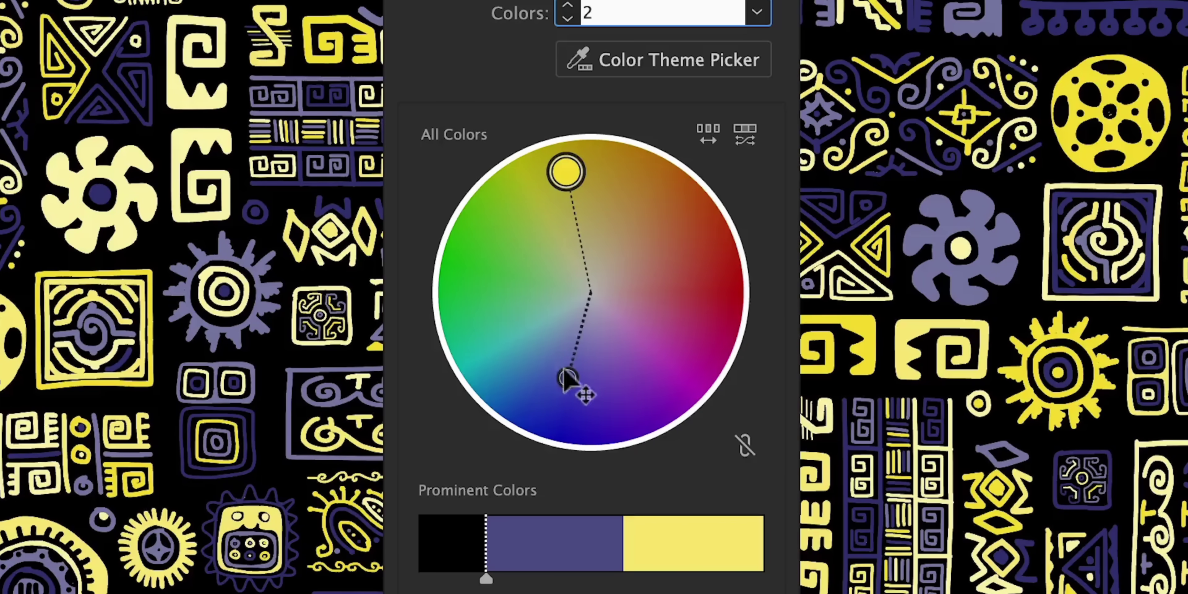
drag(568, 379, 683, 288)
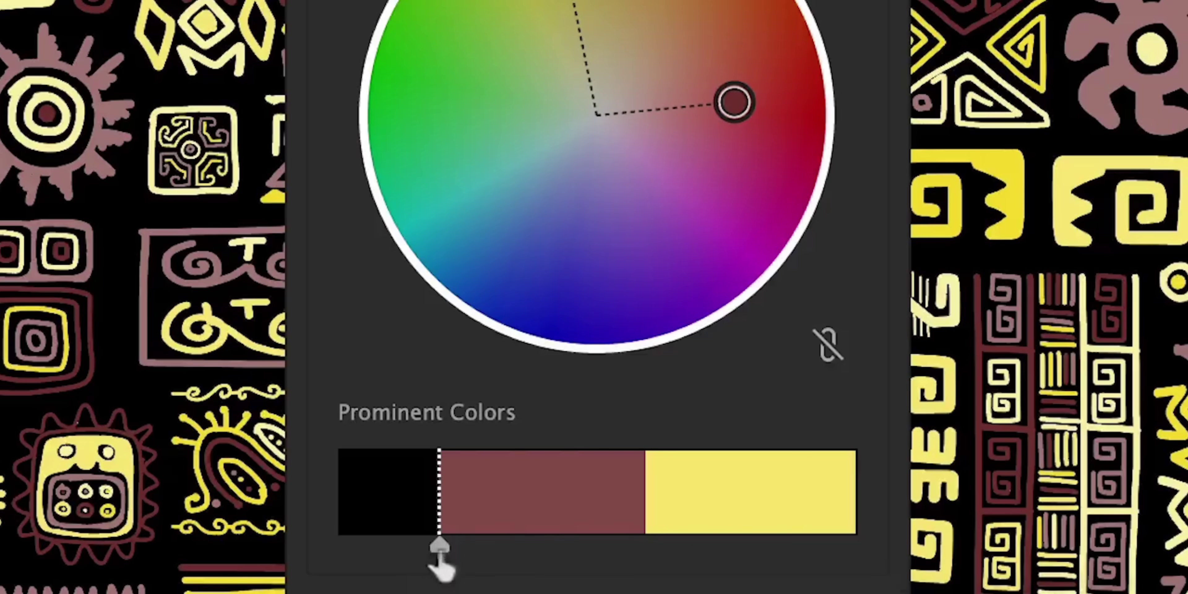
mouse_move(439, 553)
mouse_down()
mouse_move(565, 553)
mouse_move(427, 549)
mouse_up()
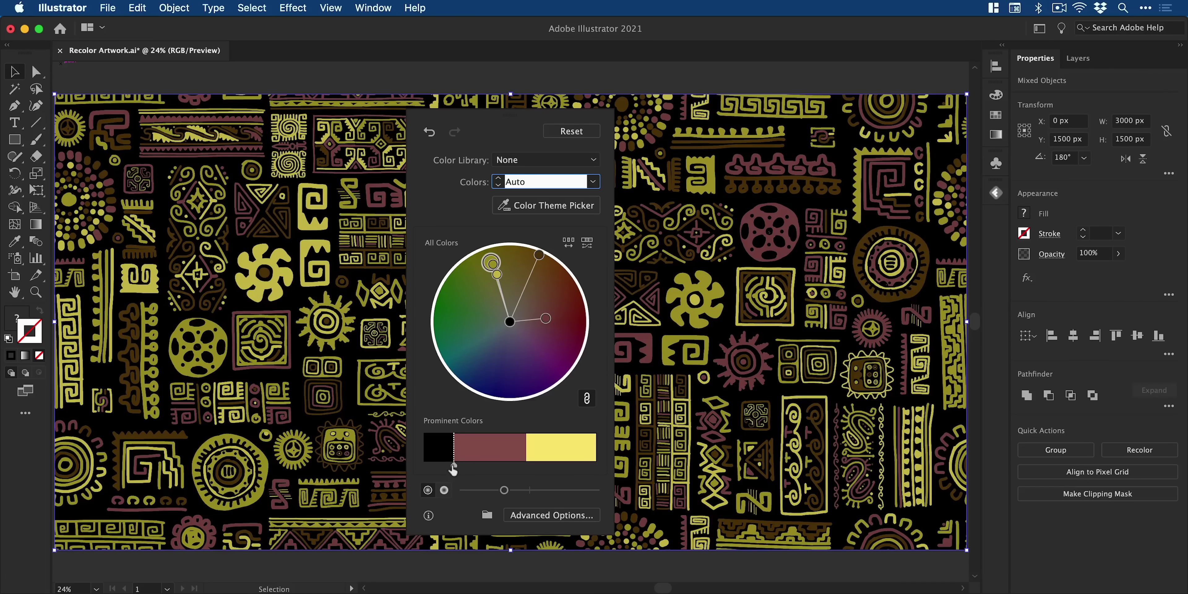
drag(522, 350, 525, 369)
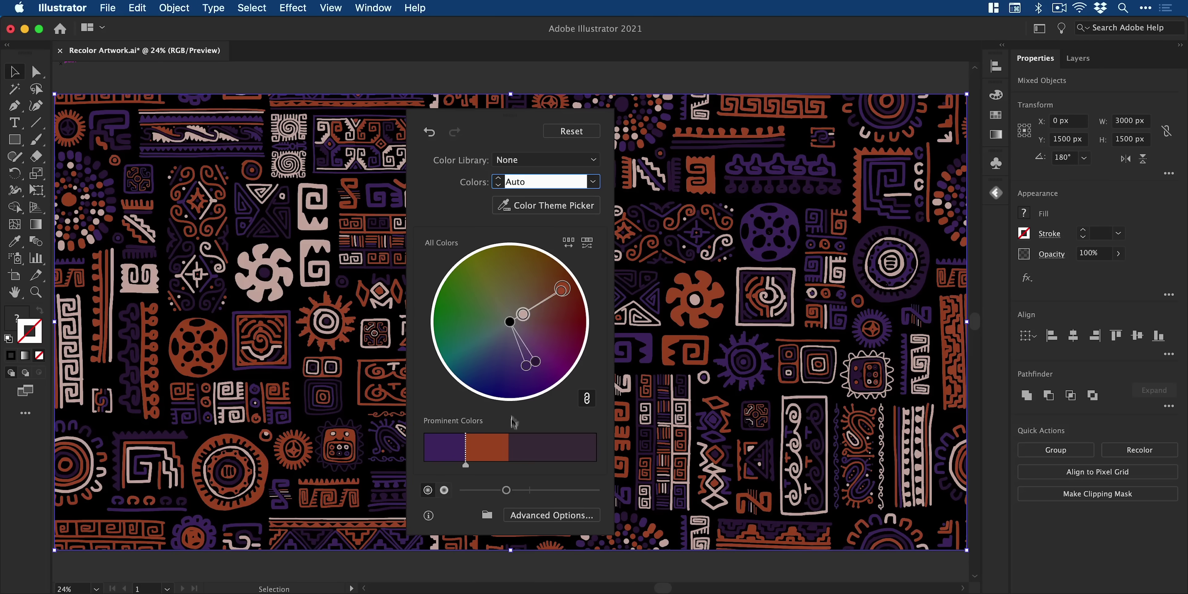
drag(506, 489, 551, 491)
key(super+Tab)
key(super+Tab)
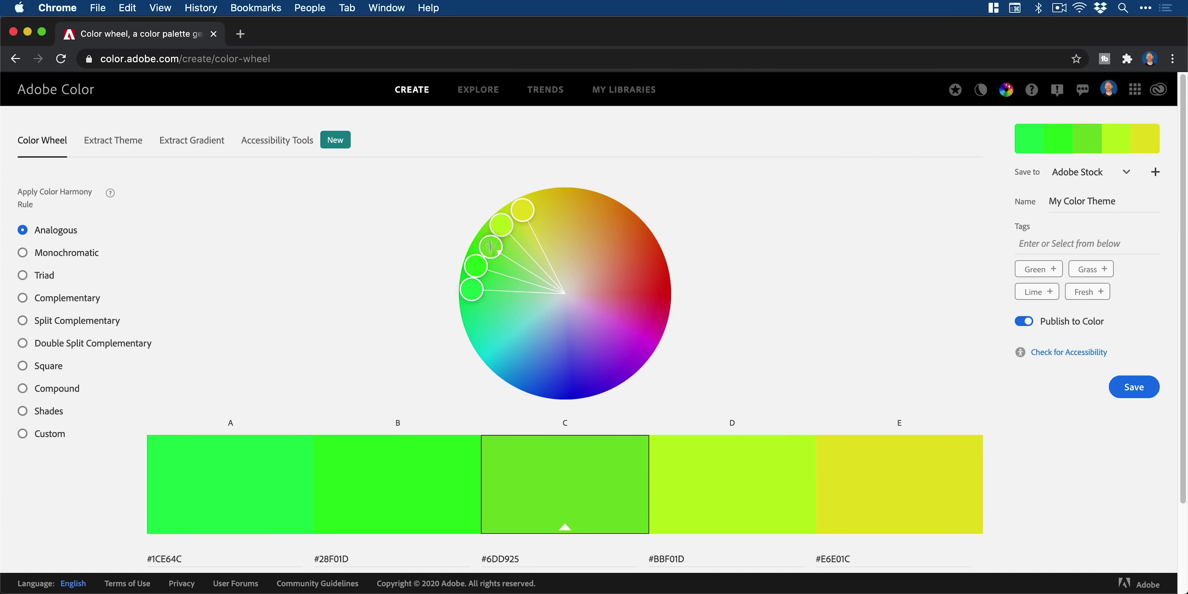
Search Adobe Color's shared palettes for 'Warm' and download the navy-to-maroon palette as a JPEG.
click(473, 92)
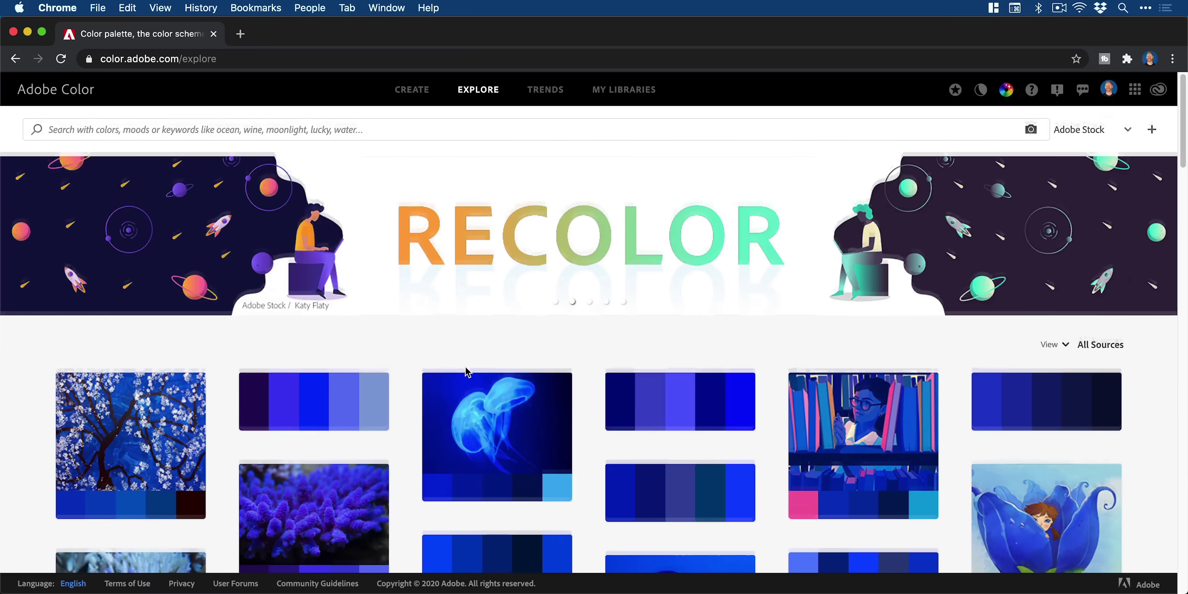
scroll(466, 364, down, 6)
scroll(466, 369, down, 4)
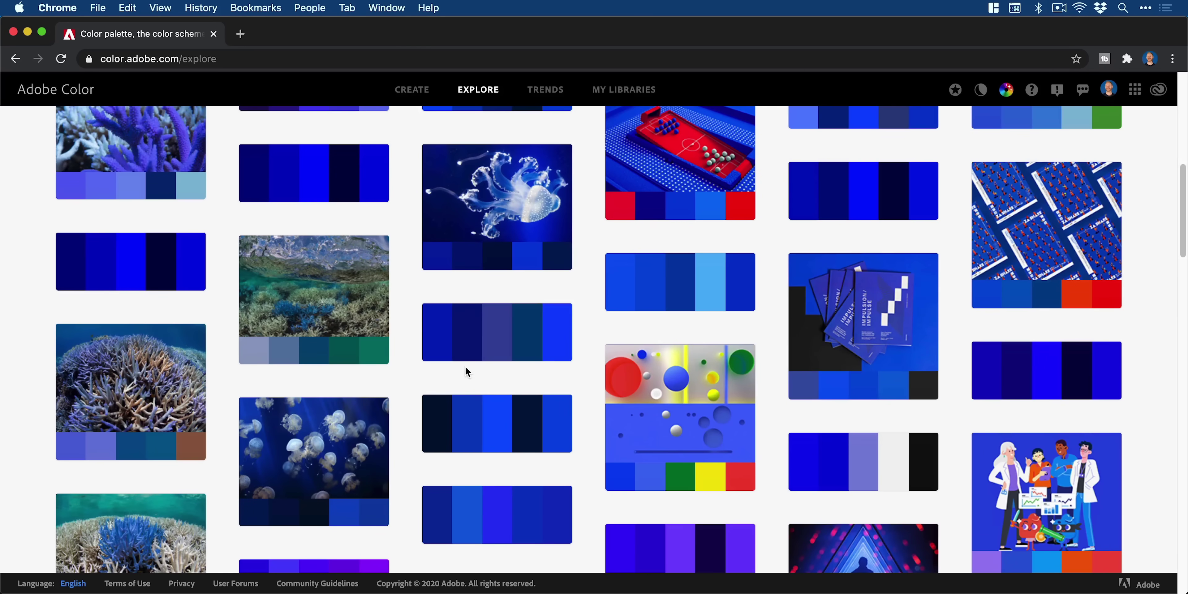
scroll(466, 369, up, 10)
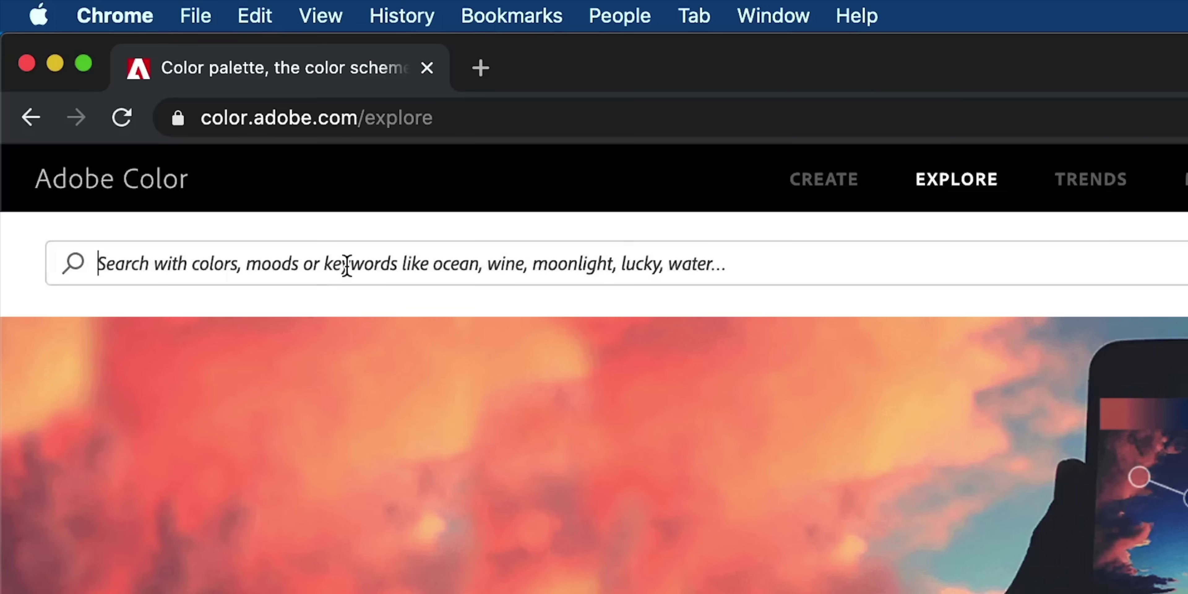
click(172, 133)
text(Warm)
key(Return)
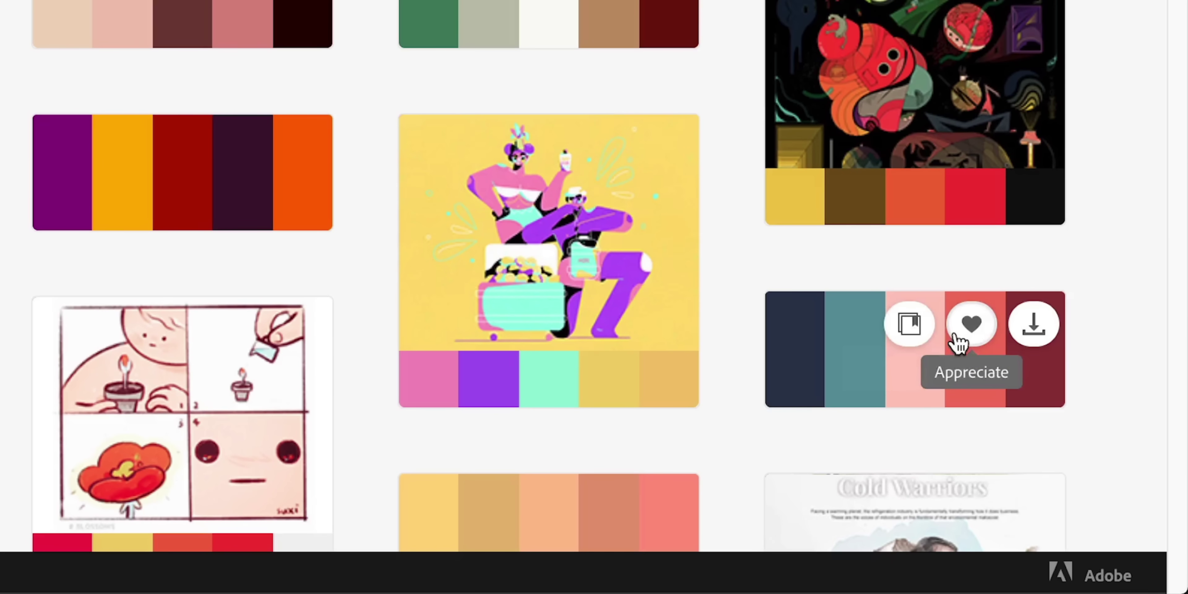
click(1026, 337)
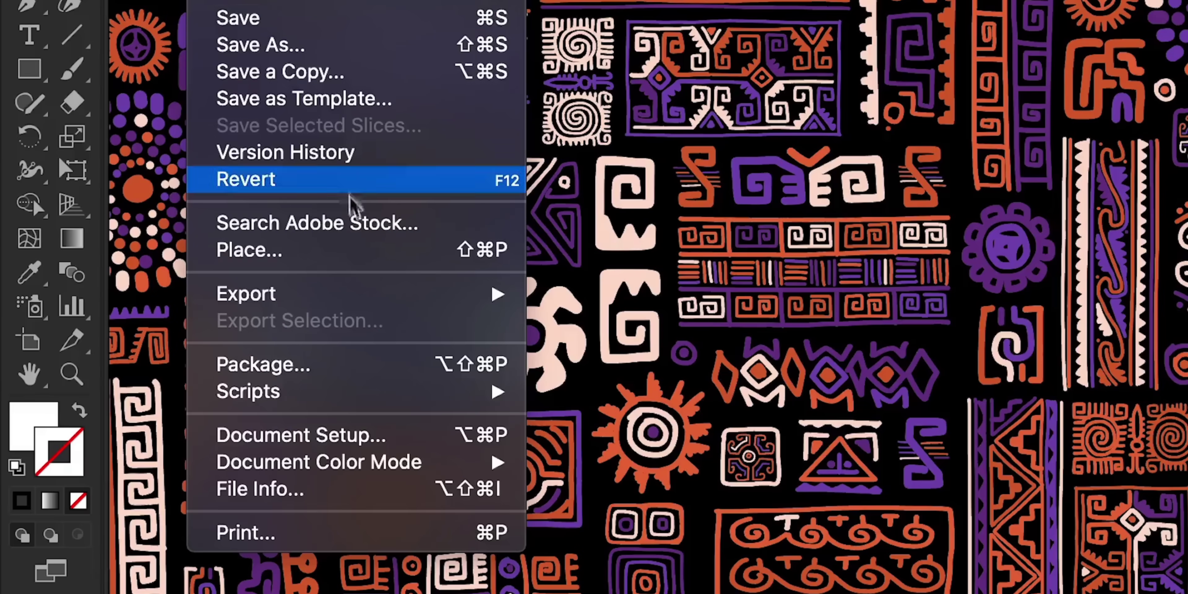
Place AdobeColor-Soft Warm.jpeg above the pattern, zoom out, and select the patterned artwork.
click(366, 248)
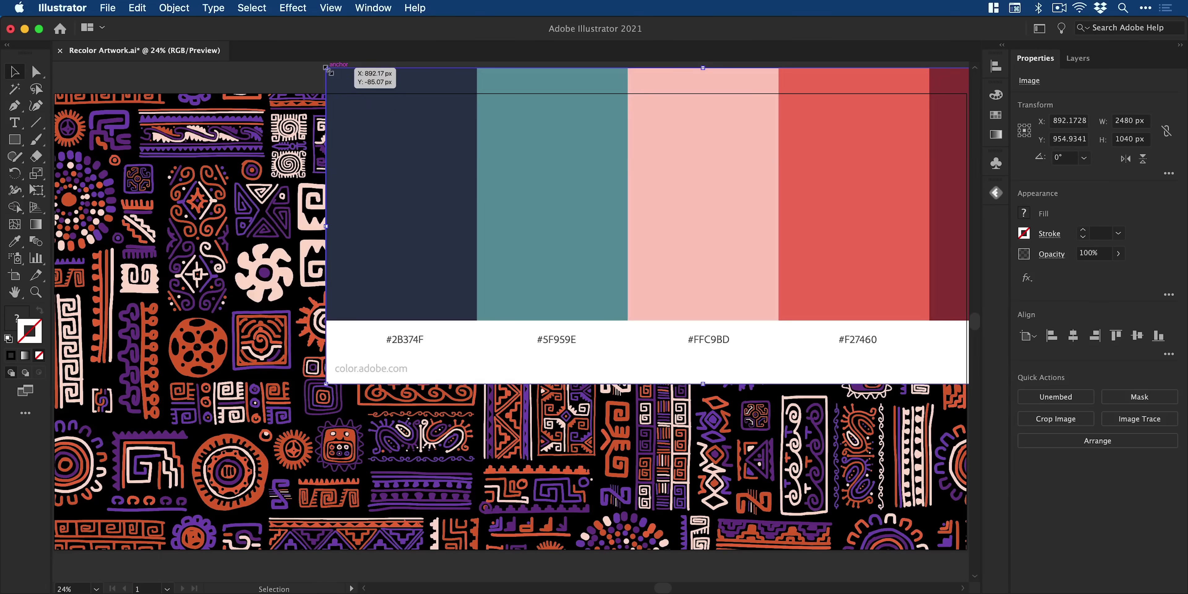
key(super+minus)
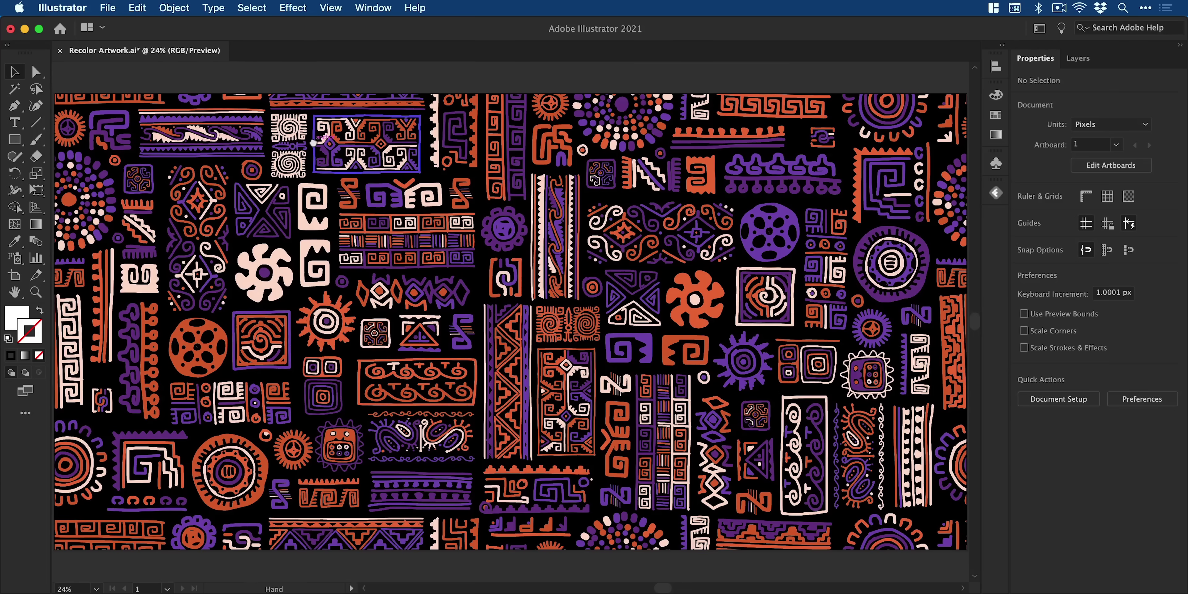
scroll(313, 143, up, 4)
click(300, 225)
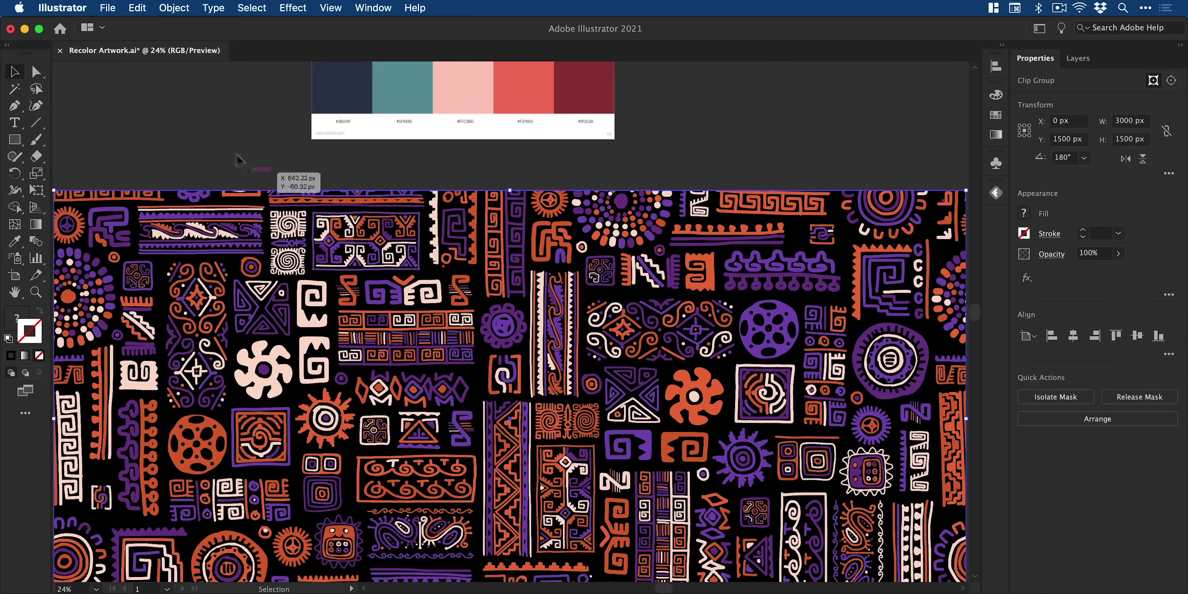
click(149, 9)
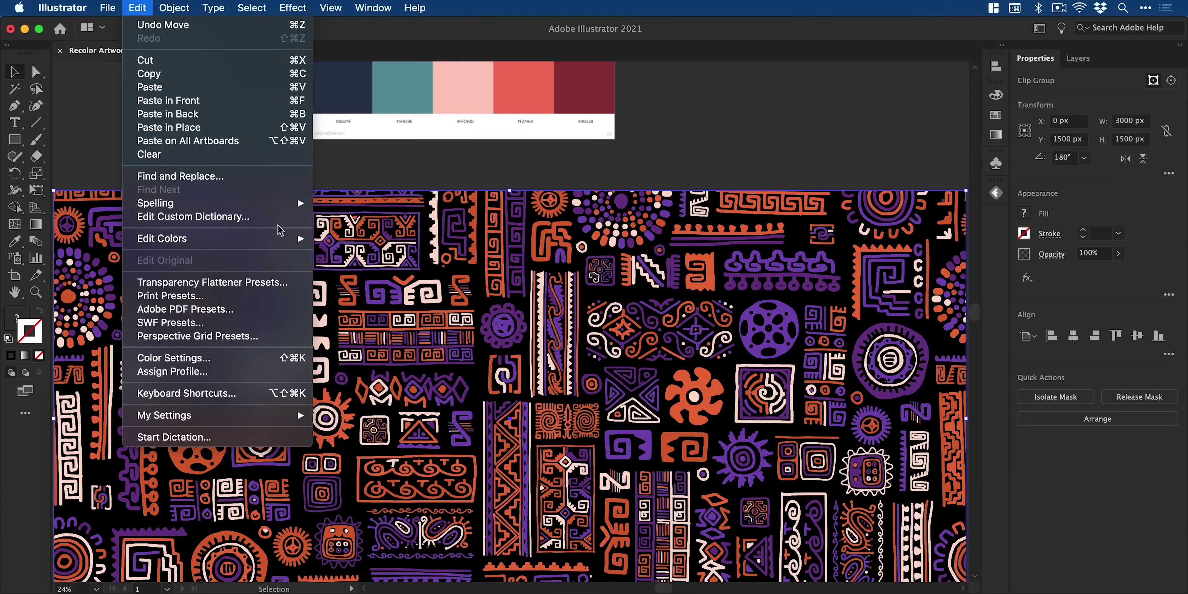
Open Recolor Artwork and sample the placed palette image with the Color Theme Picker.
mouse_move(284, 237)
click(369, 238)
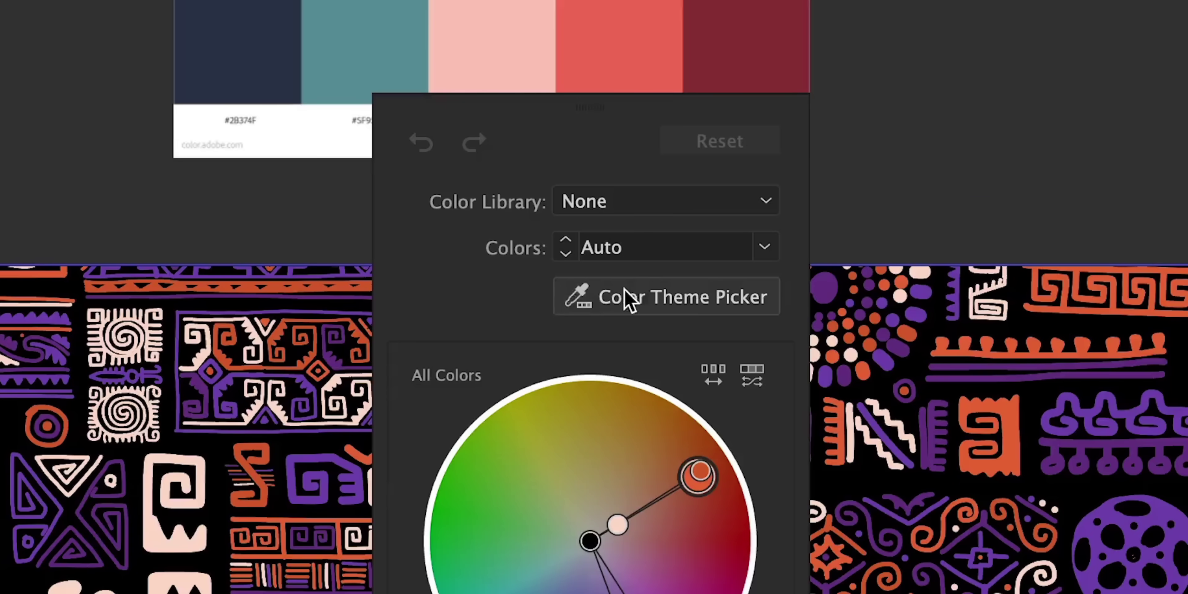
click(541, 218)
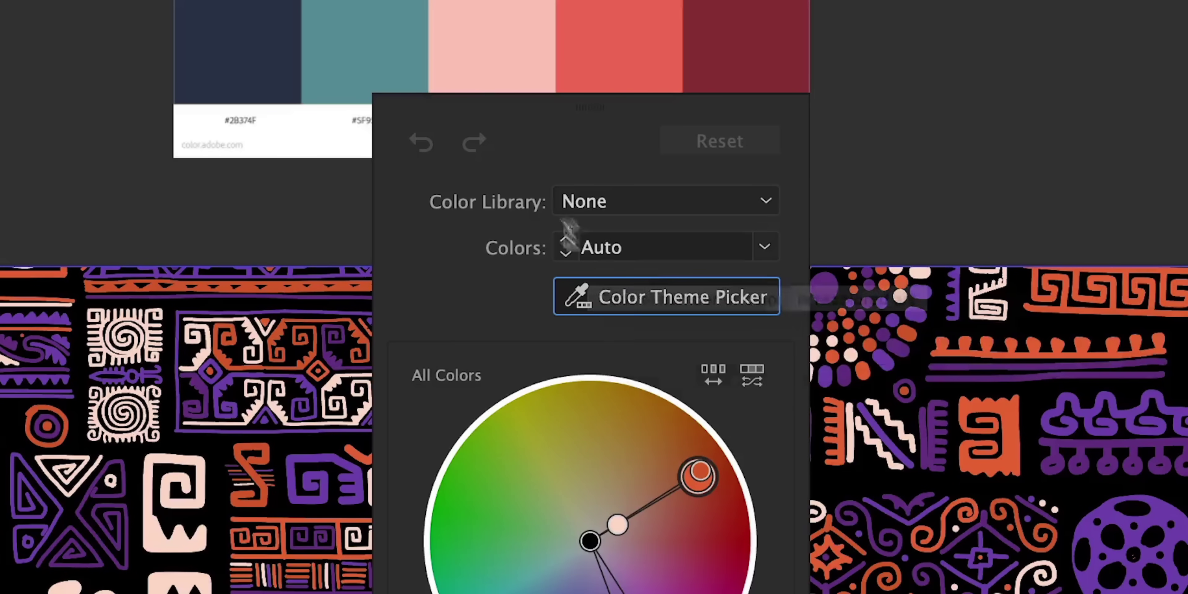
click(461, 68)
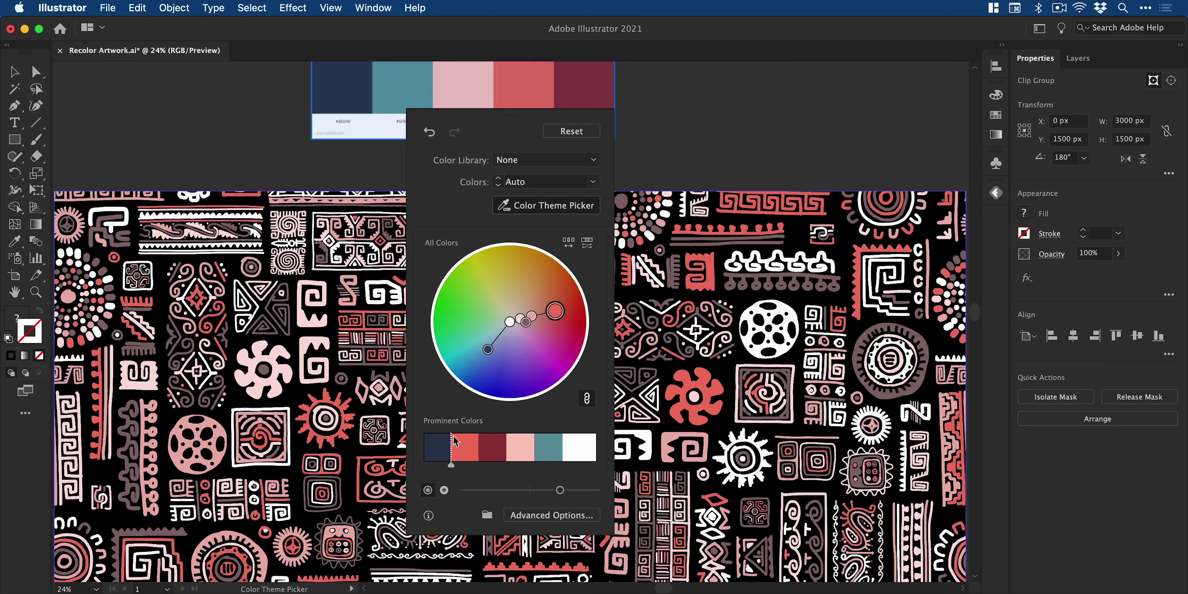
Give navy a larger share, rotate the harmony, then resample the palette image to restore its colours.
drag(452, 465, 470, 468)
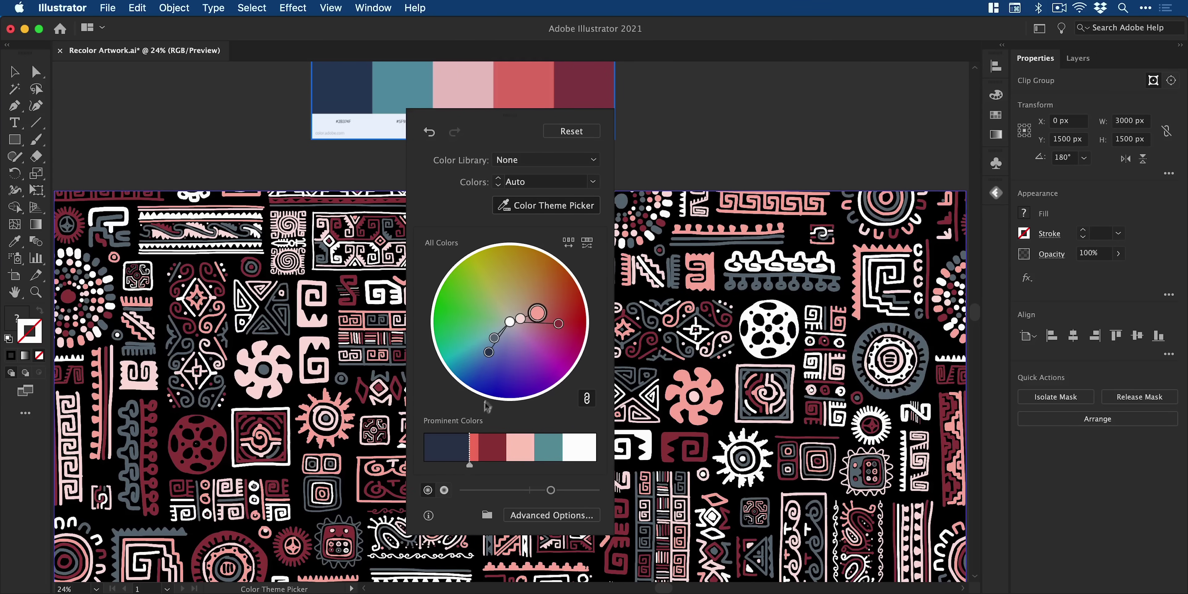
mouse_move(478, 369)
mouse_down()
mouse_move(515, 325)
mouse_move(494, 295)
mouse_move(544, 309)
mouse_move(546, 286)
mouse_move(568, 343)
mouse_up()
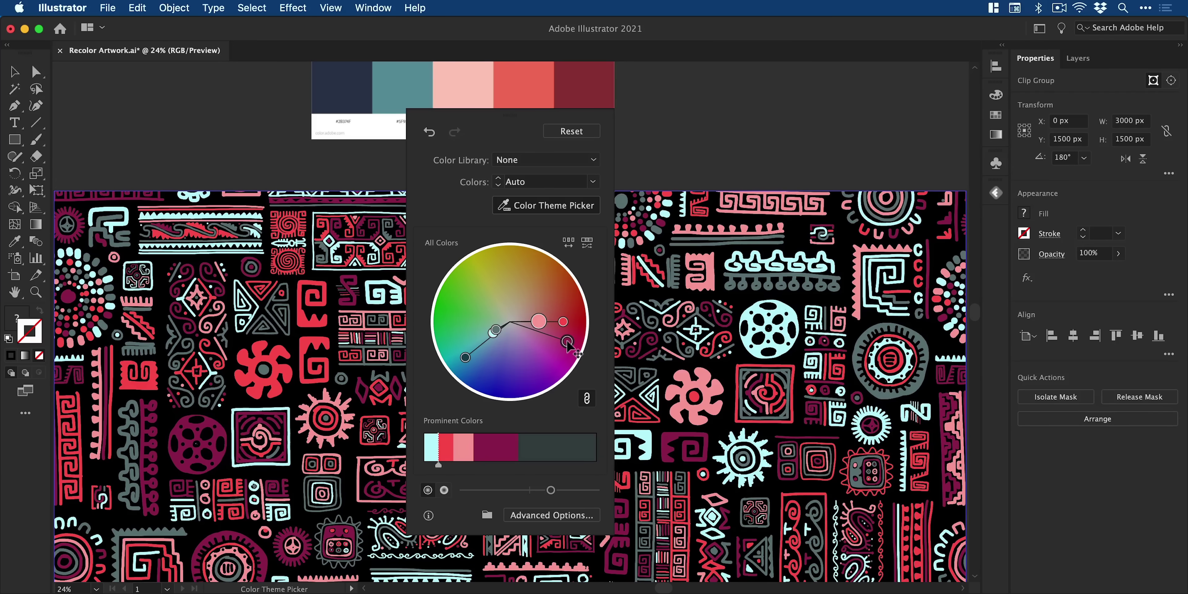
click(549, 208)
click(357, 90)
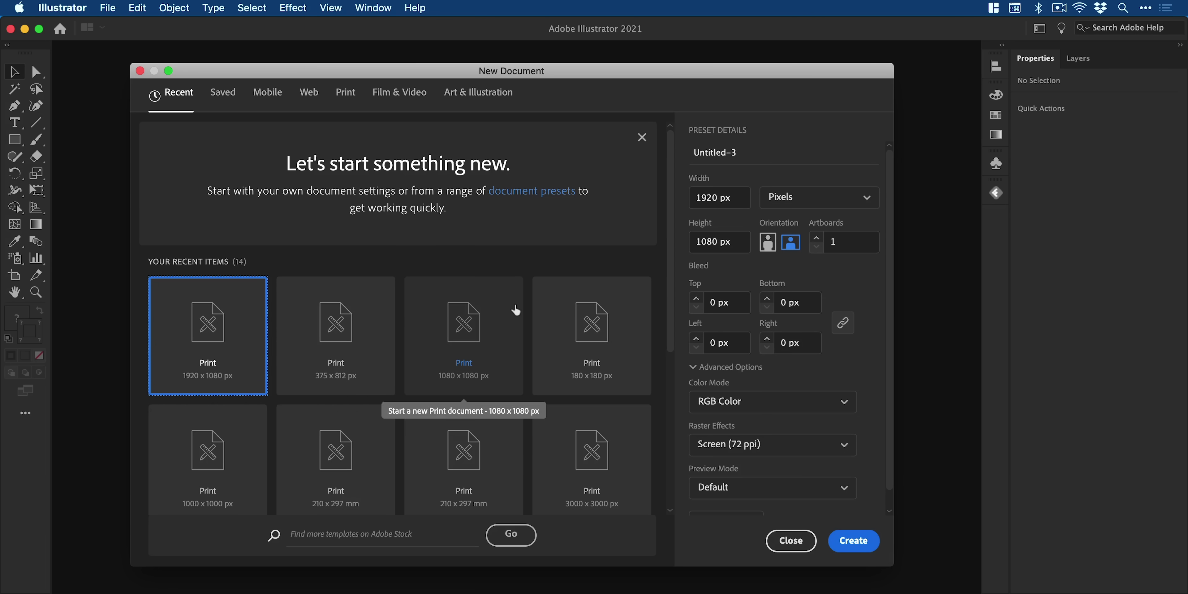
Create the blank 1920×1080 document, try saving it to the cloud, then show Version History.
click(852, 540)
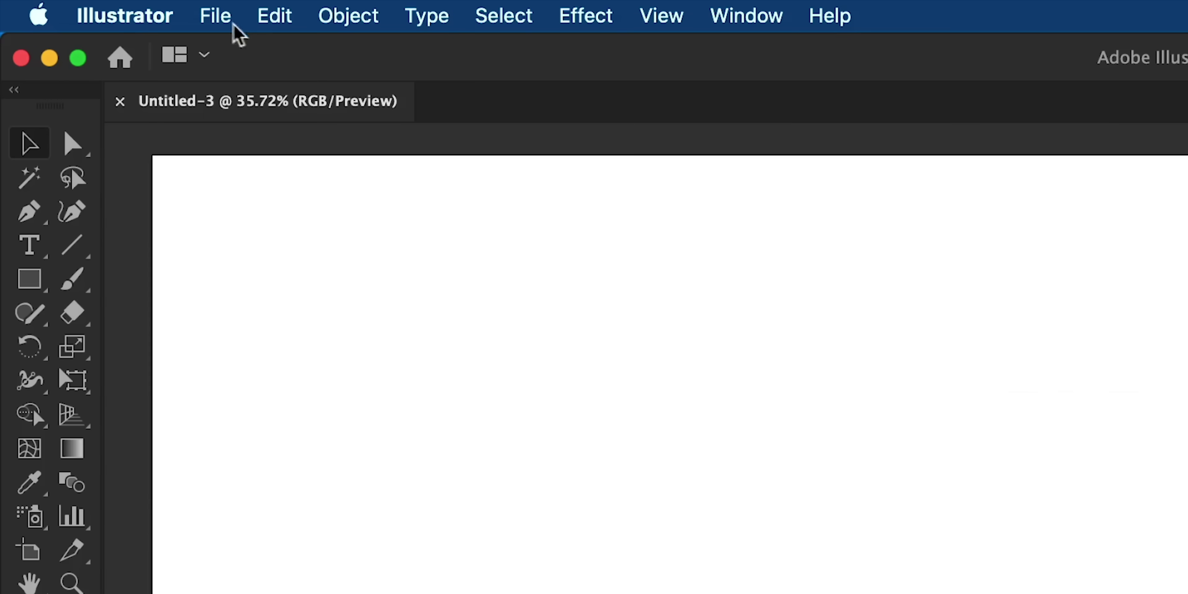
click(109, 8)
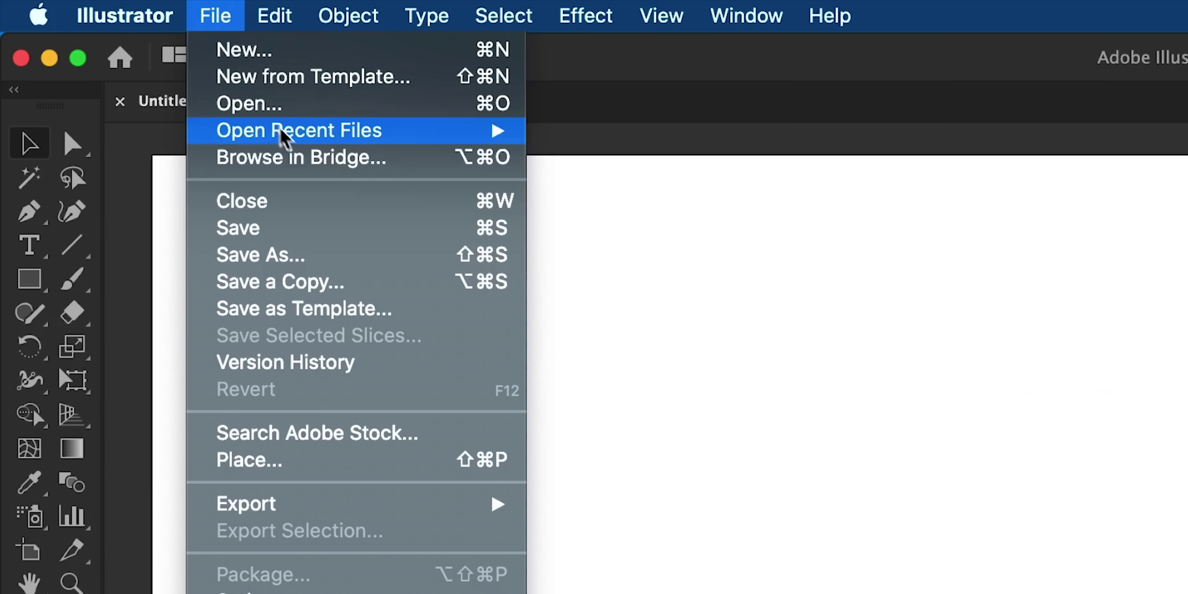
click(349, 254)
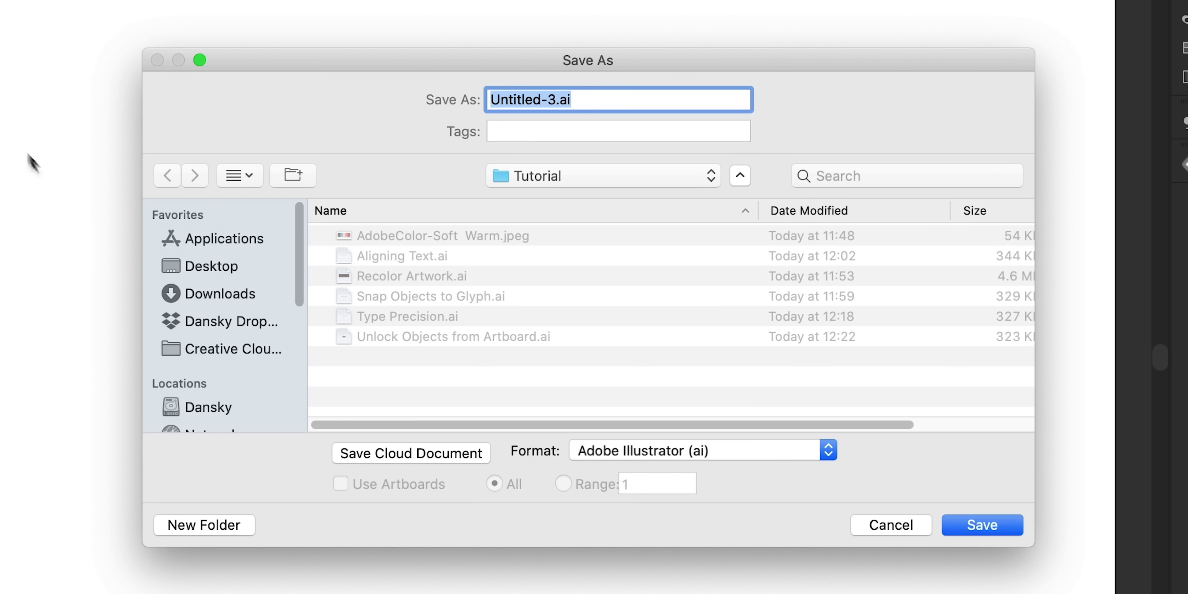
click(395, 451)
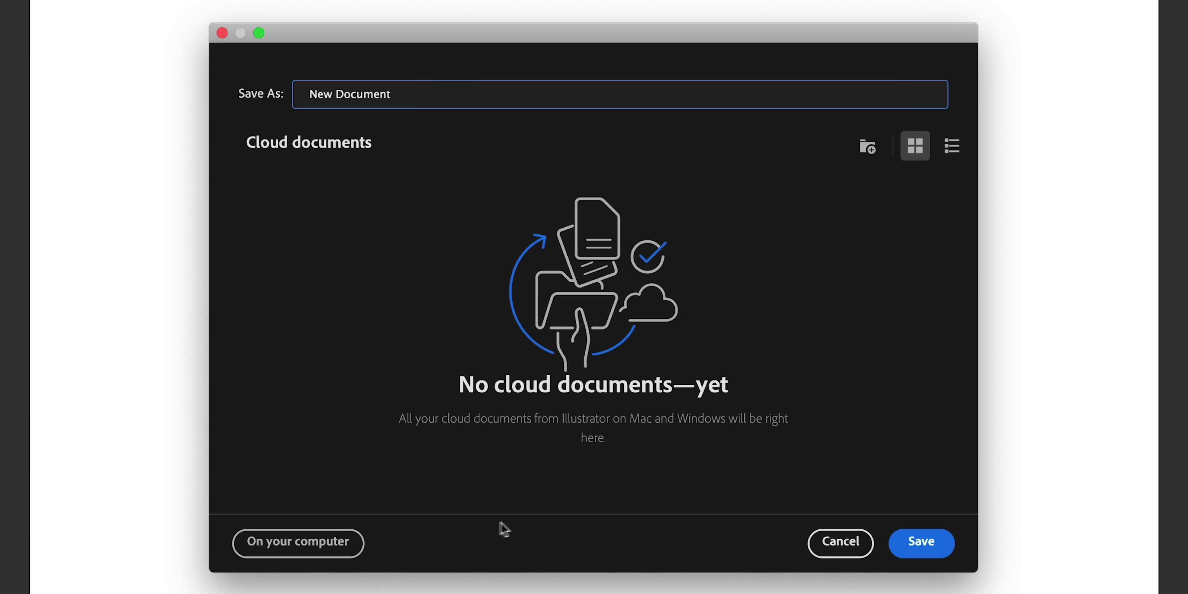
click(346, 546)
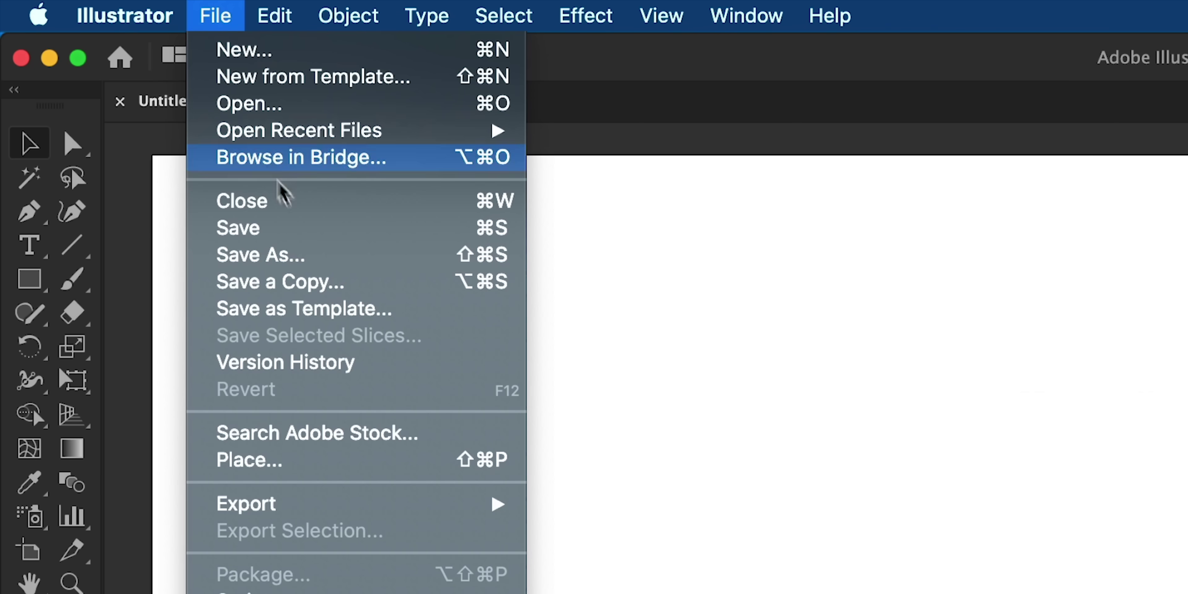
click(445, 363)
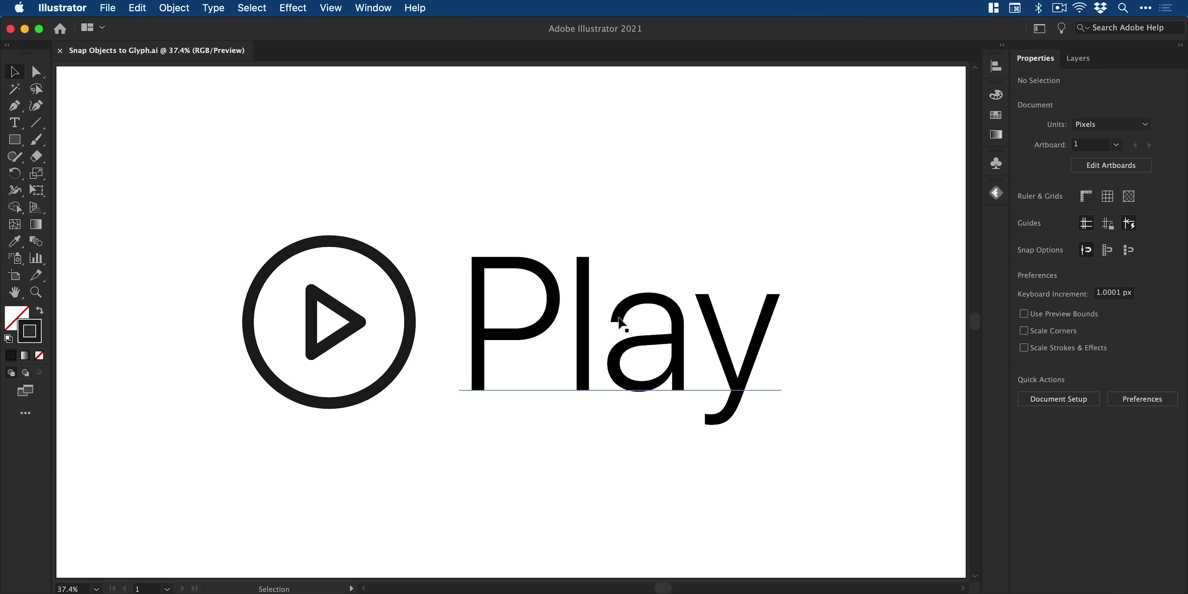
Select the Play text and enable Snap to Glyph in the Character panel's extra options.
click(618, 319)
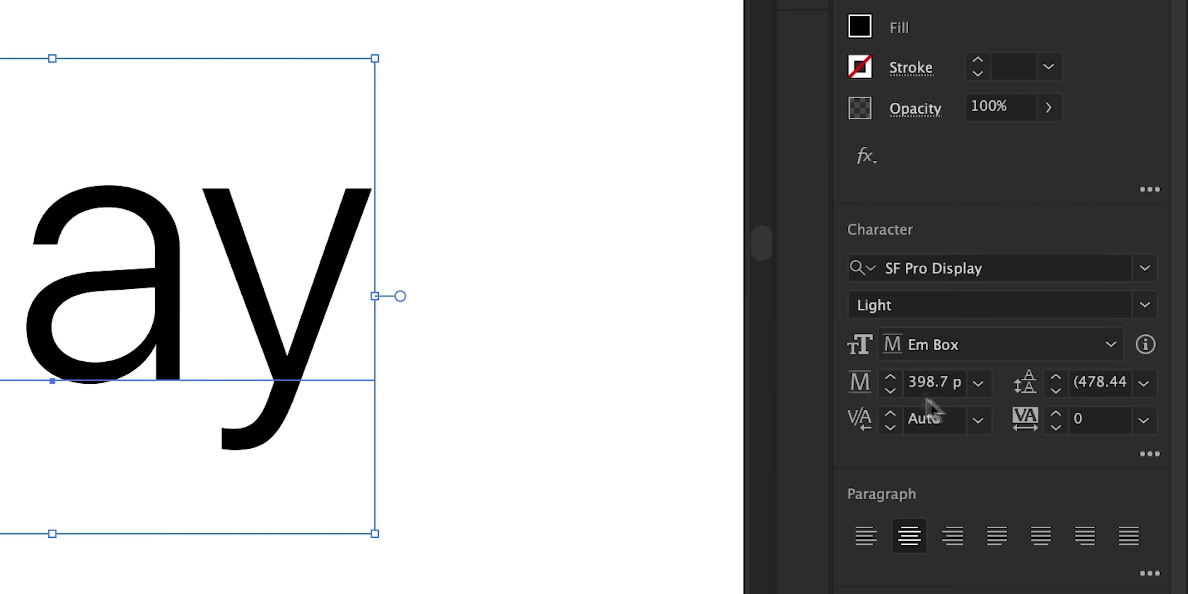
click(1149, 453)
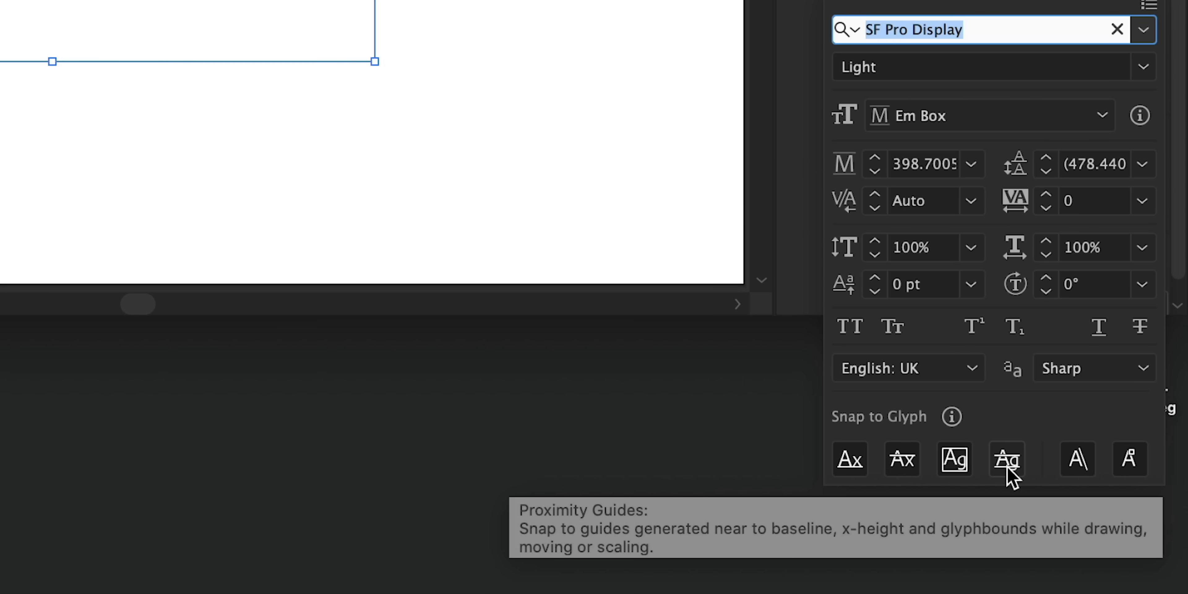
click(856, 471)
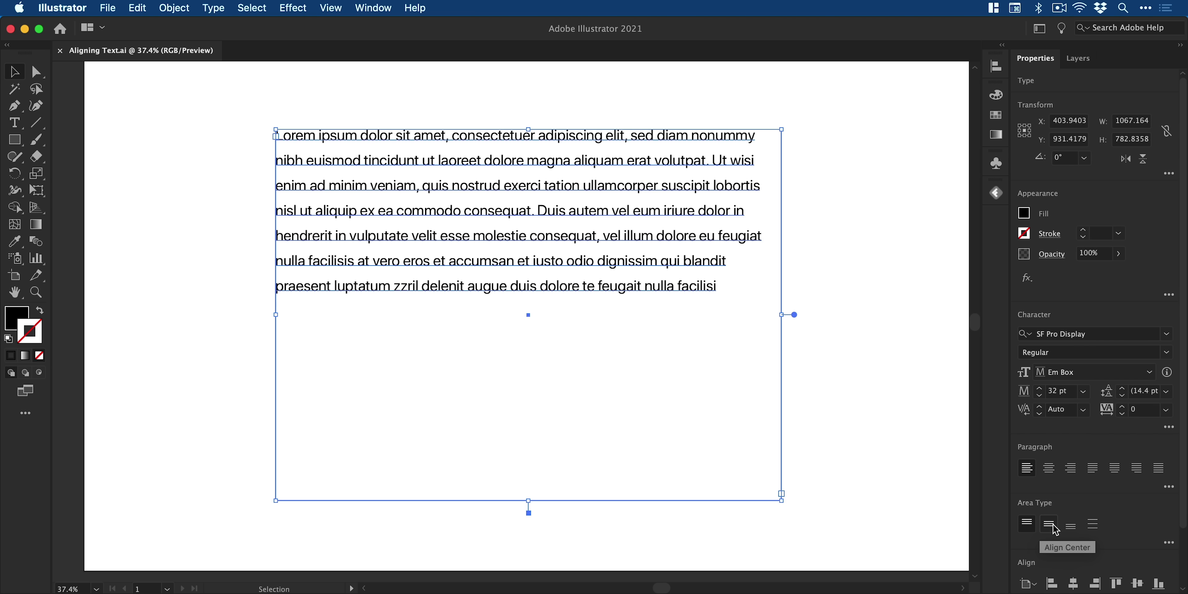
Align the Lorem ipsum paragraph centre, then bottom, then vertically justify it, and open Area Type Options.
click(915, 457)
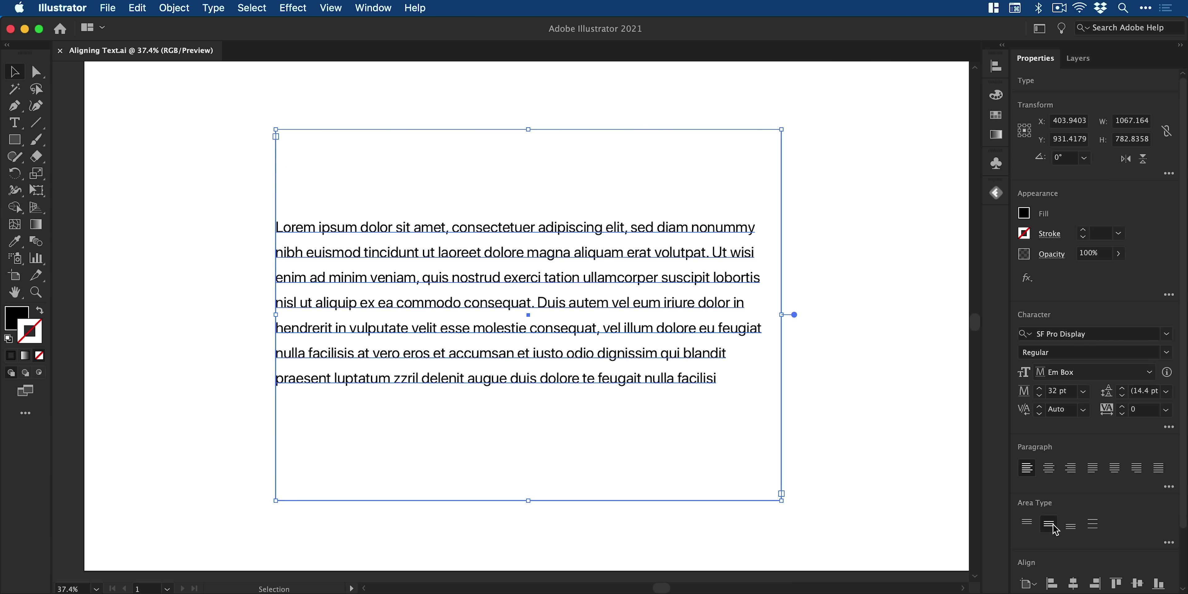
click(1072, 530)
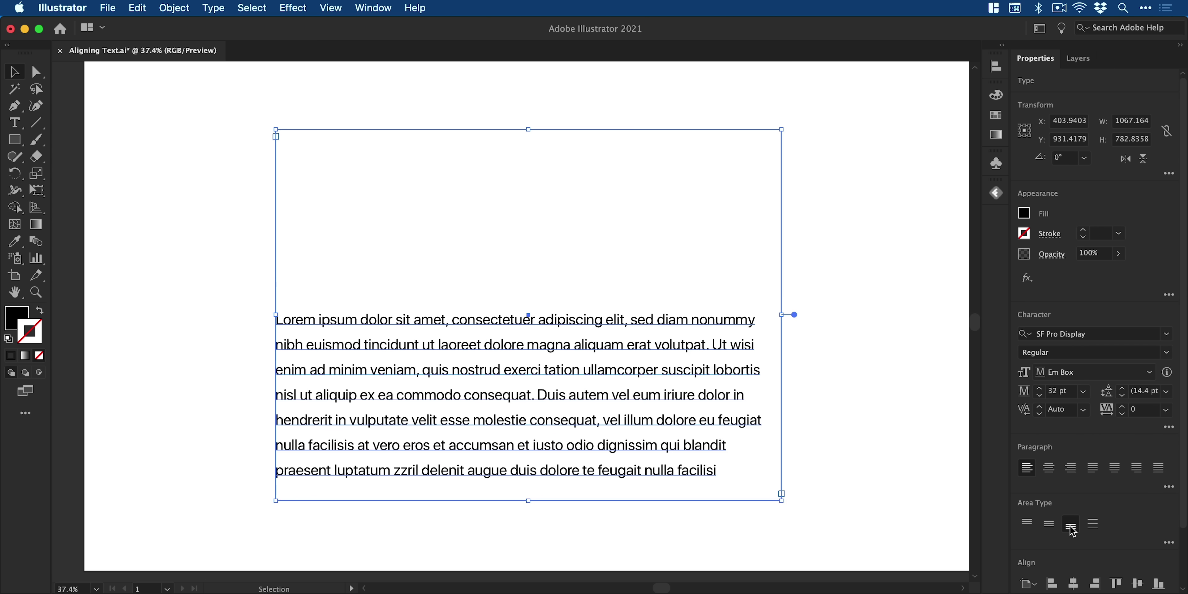
click(1091, 524)
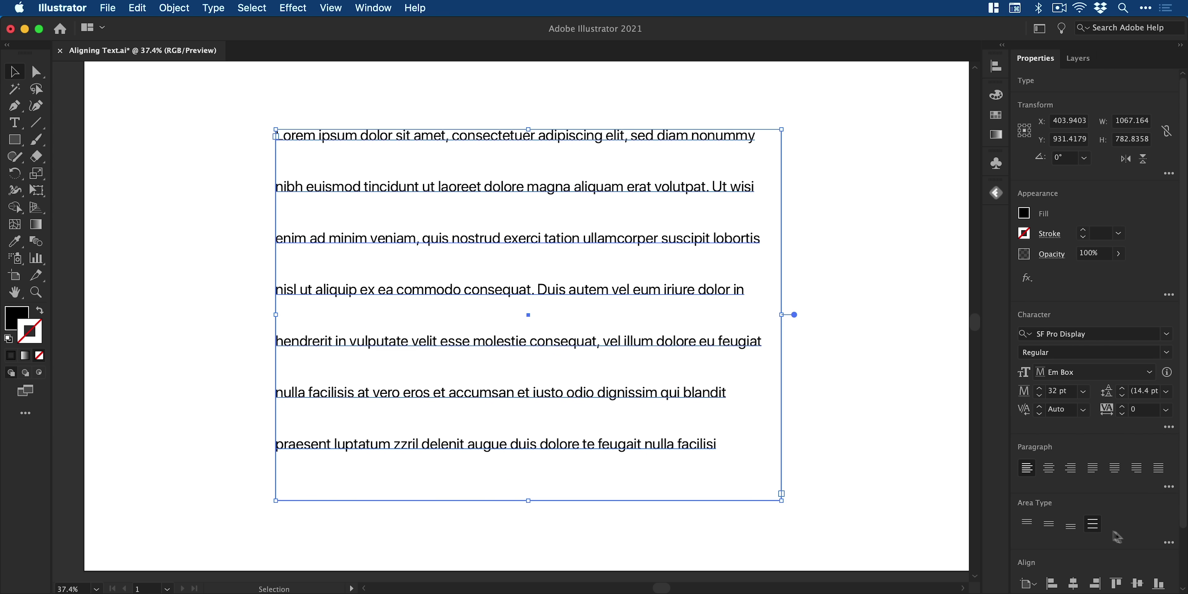
click(1170, 544)
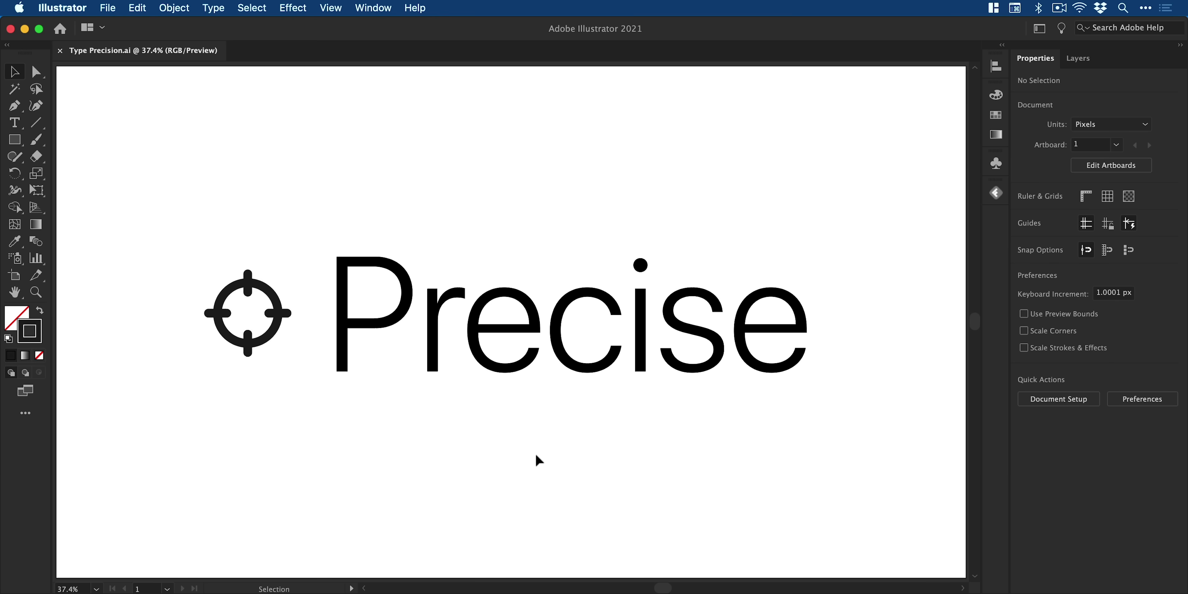
Select the crosshair icon and the word Precise, and try top and bottom alignment.
drag(212, 174, 605, 444)
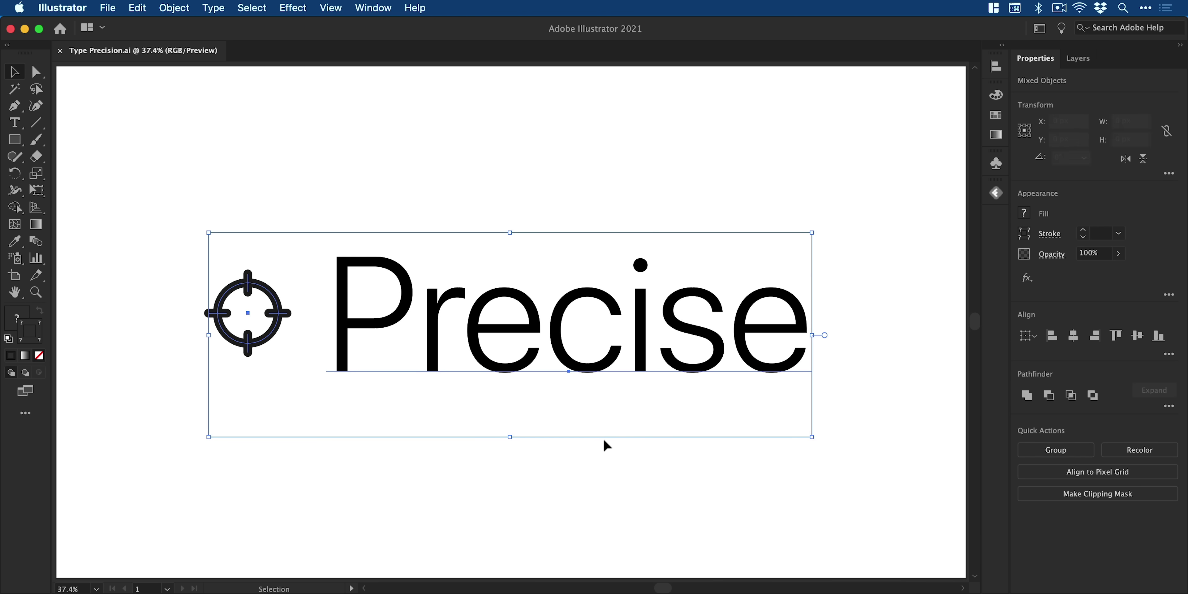
click(1119, 340)
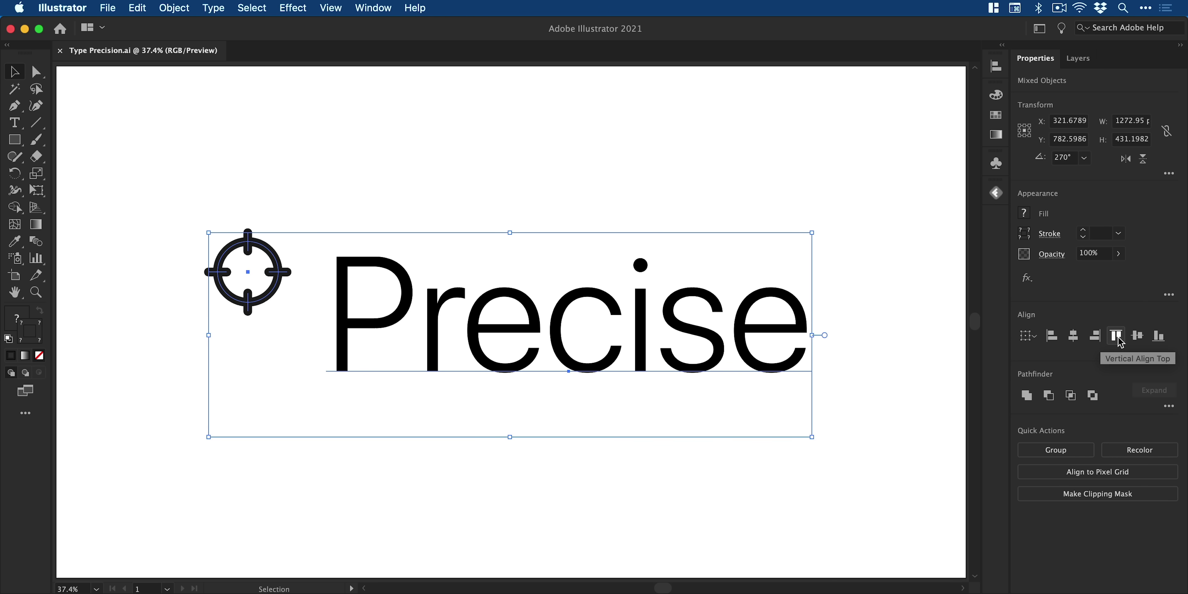
click(1155, 345)
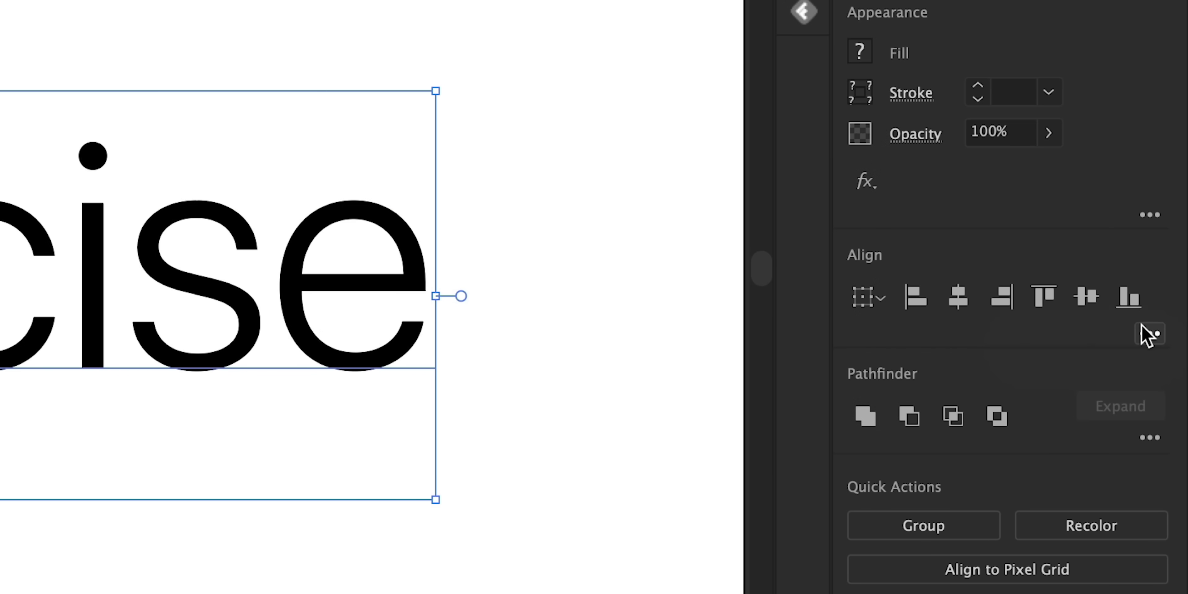
Set Align to Glyph Bounds for Point Text, then align the crosshair top, centre and bottom to Precise.
click(1168, 354)
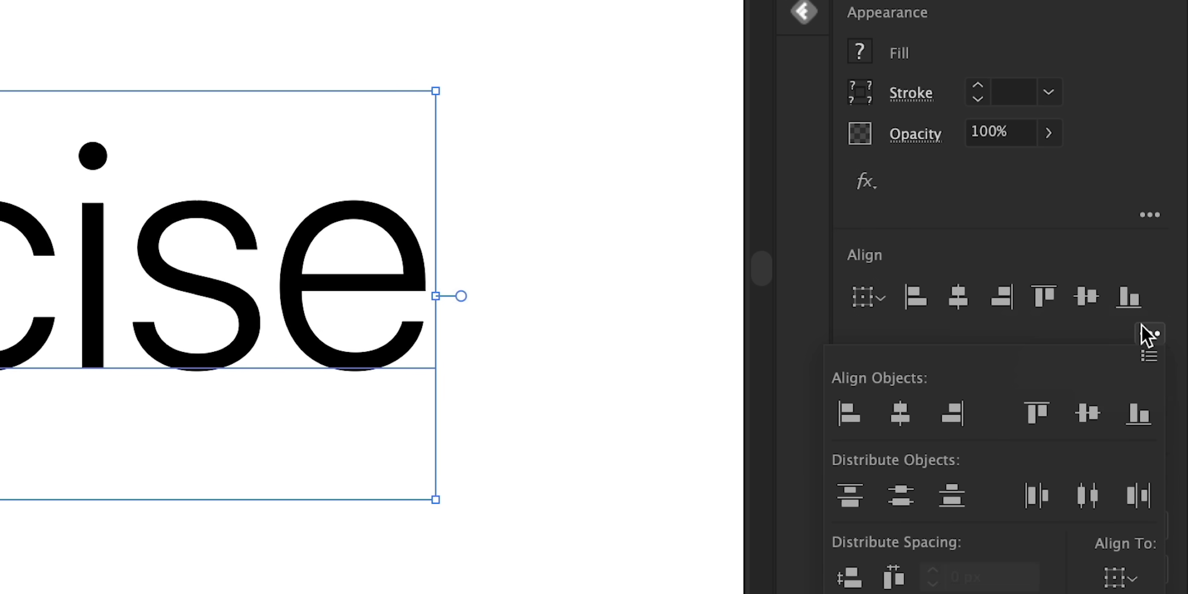
click(1148, 357)
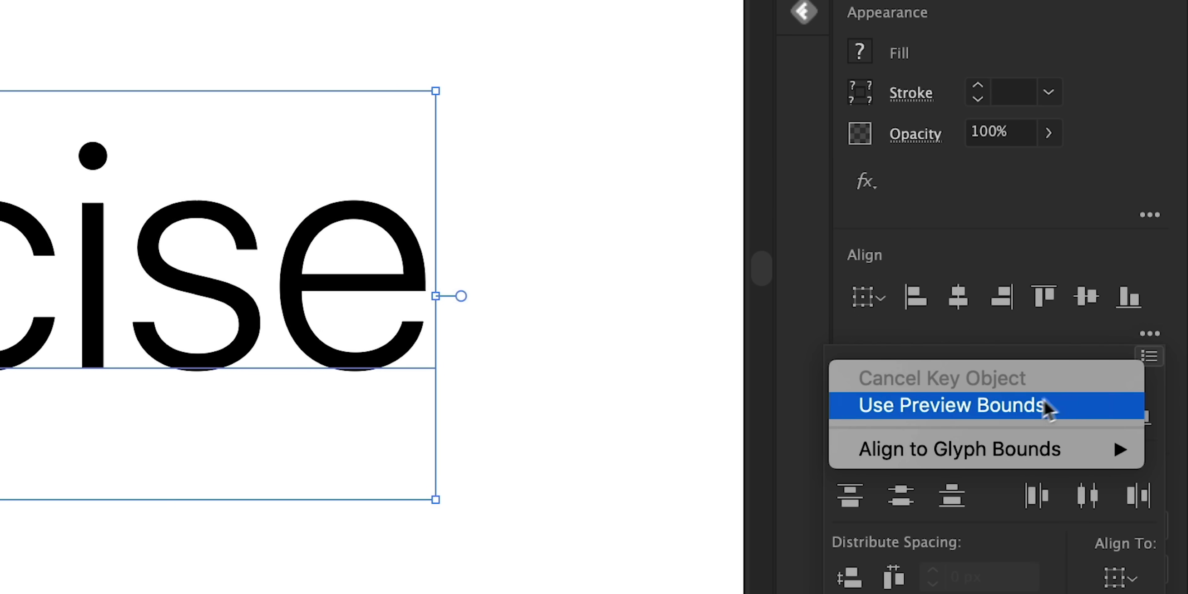
mouse_move(985, 443)
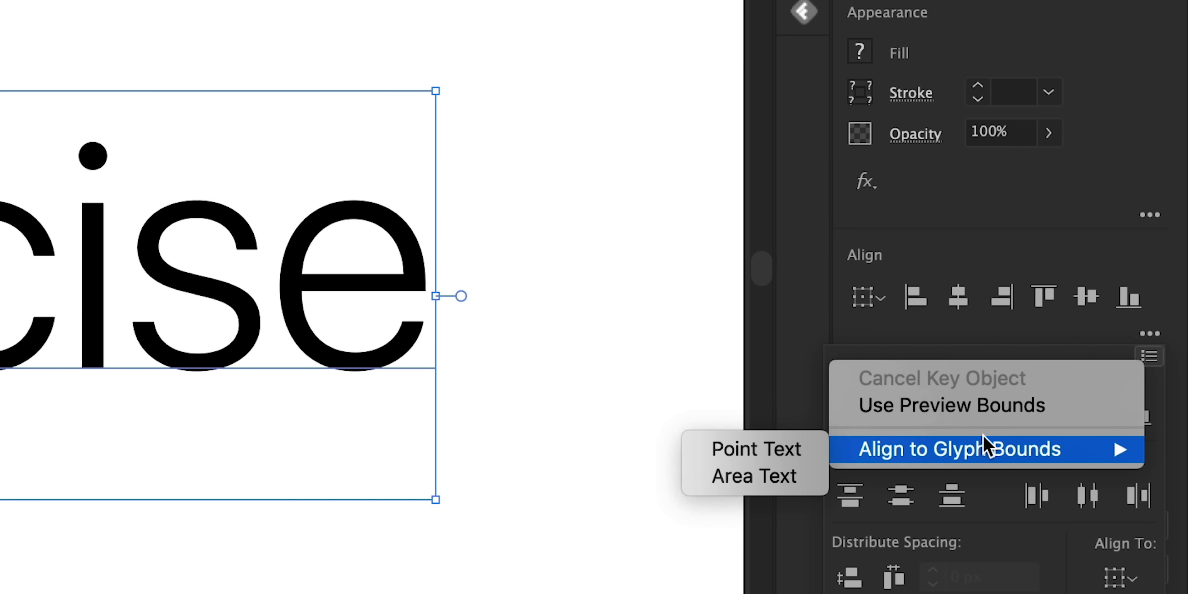
click(806, 450)
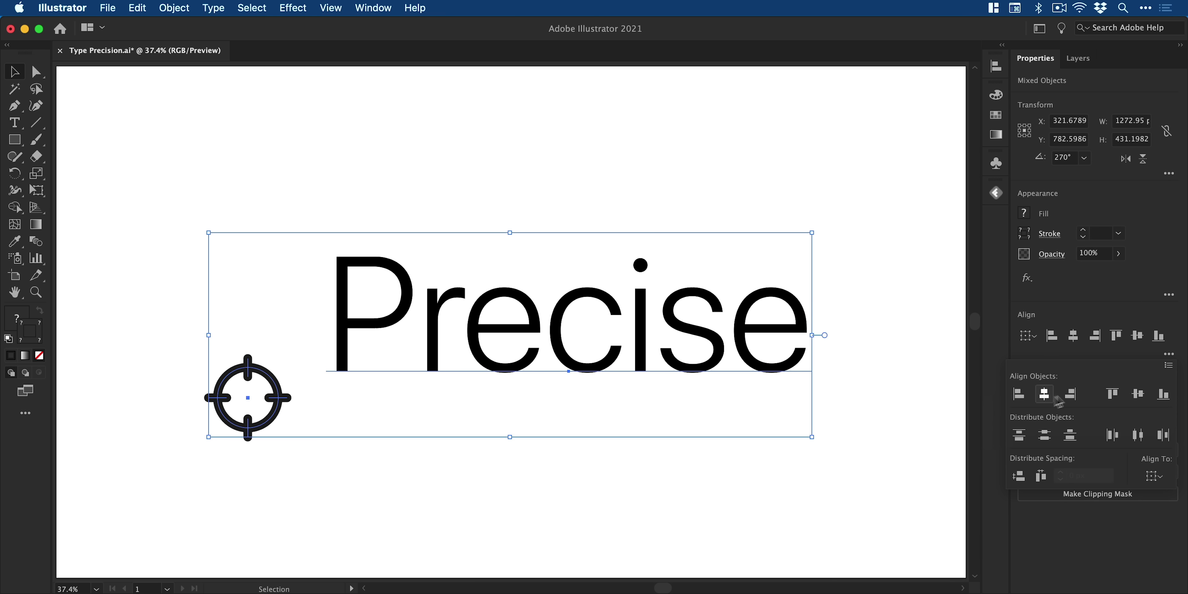
click(1168, 356)
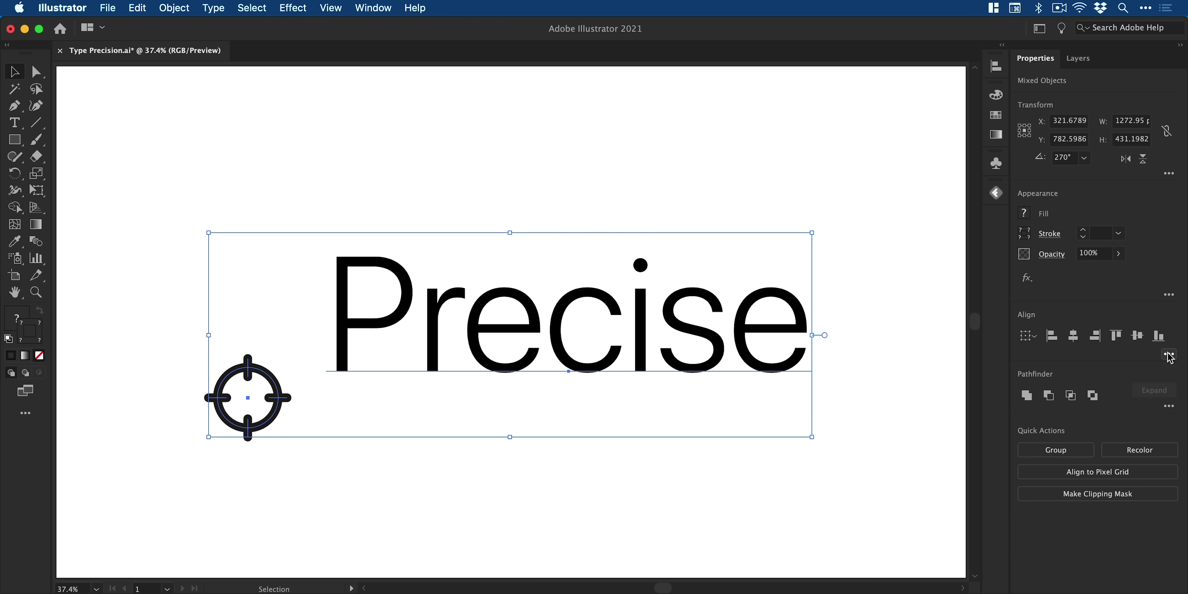
click(1122, 340)
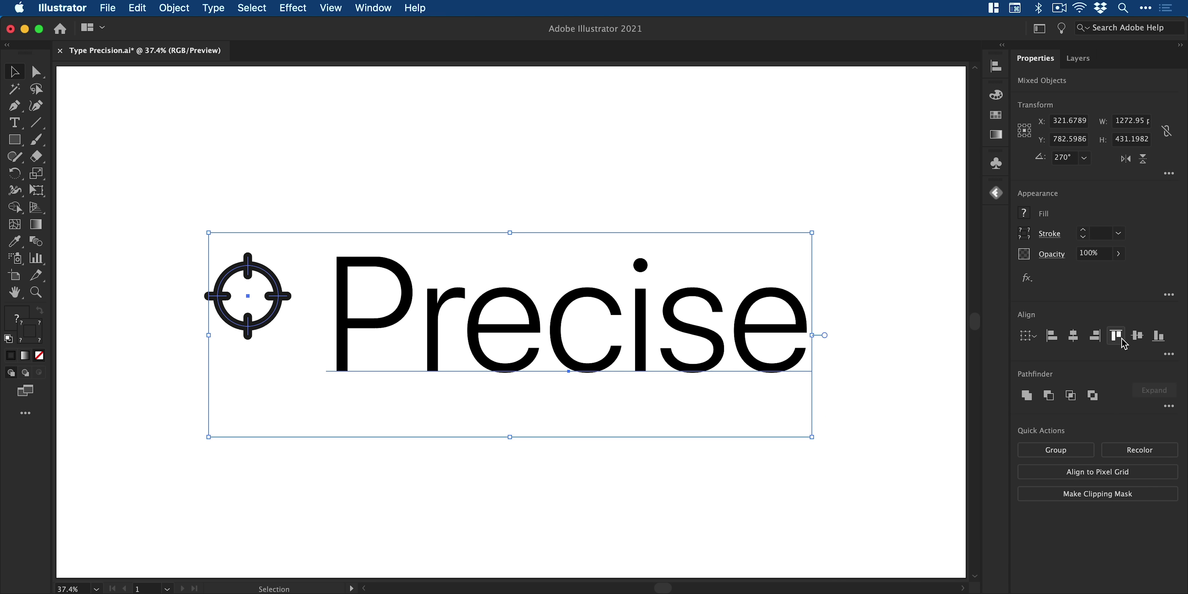
click(1134, 340)
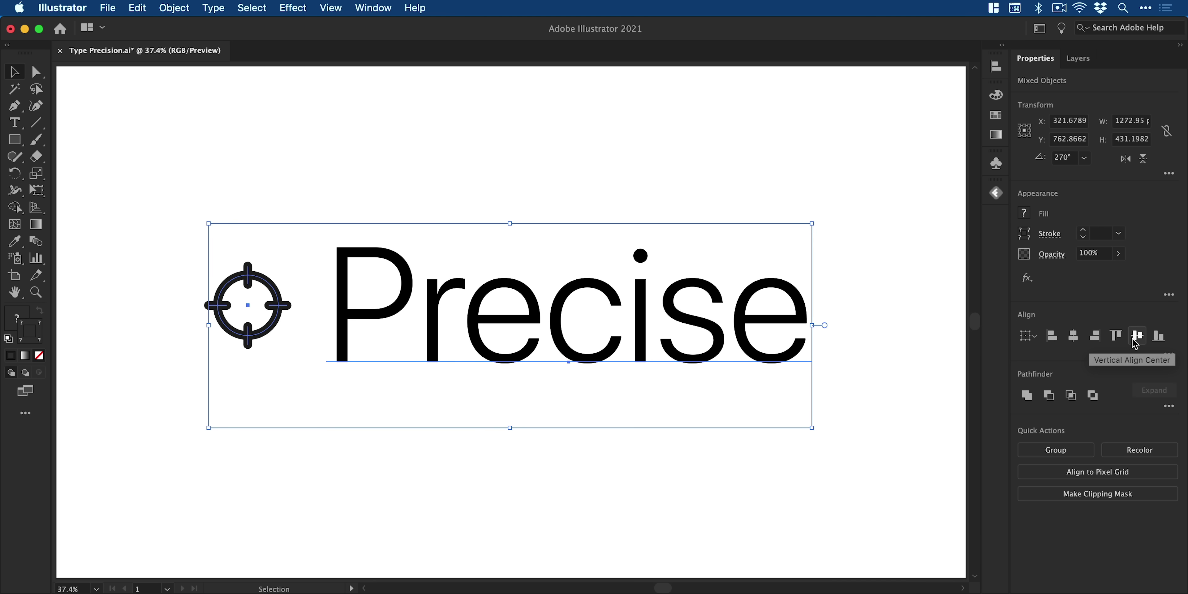
click(1156, 341)
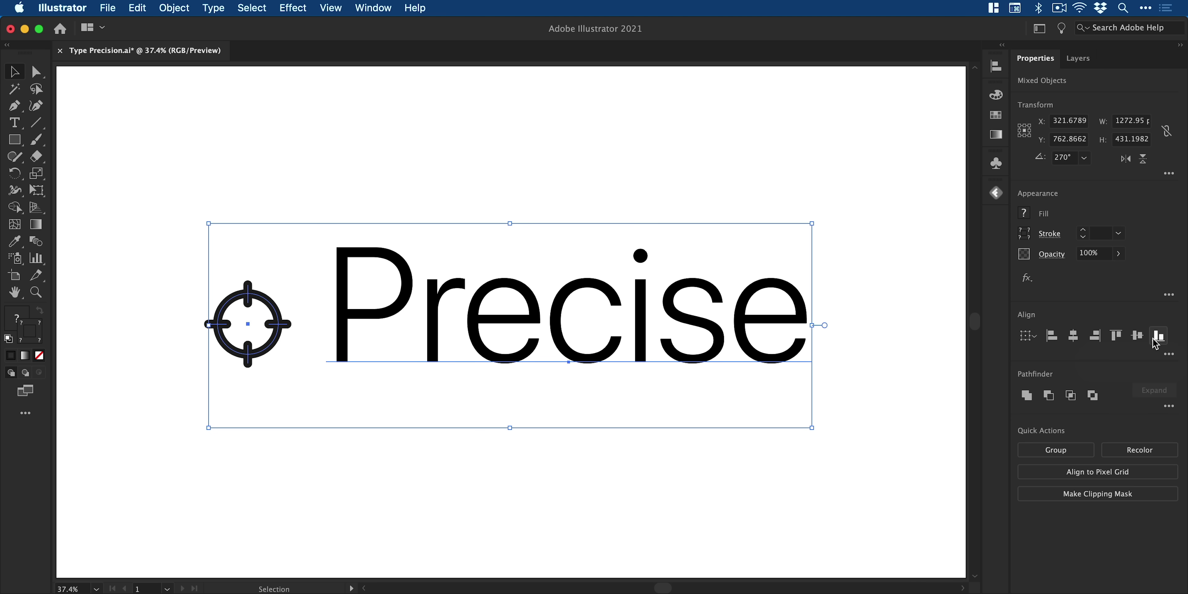
click(872, 483)
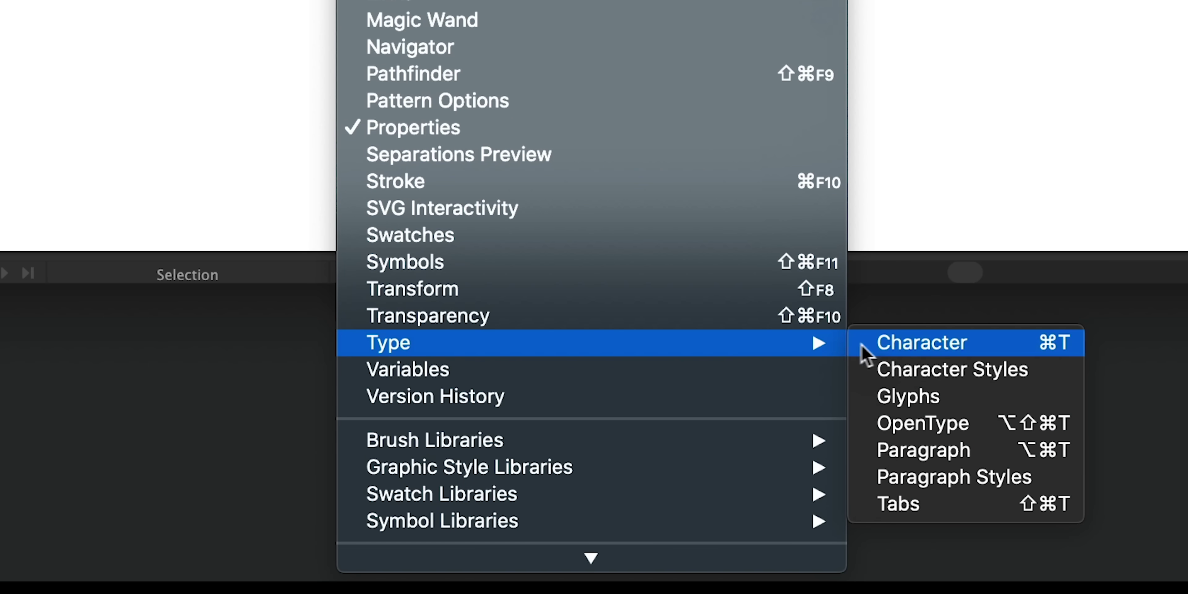
Show the font height options in the Character panel.
click(893, 345)
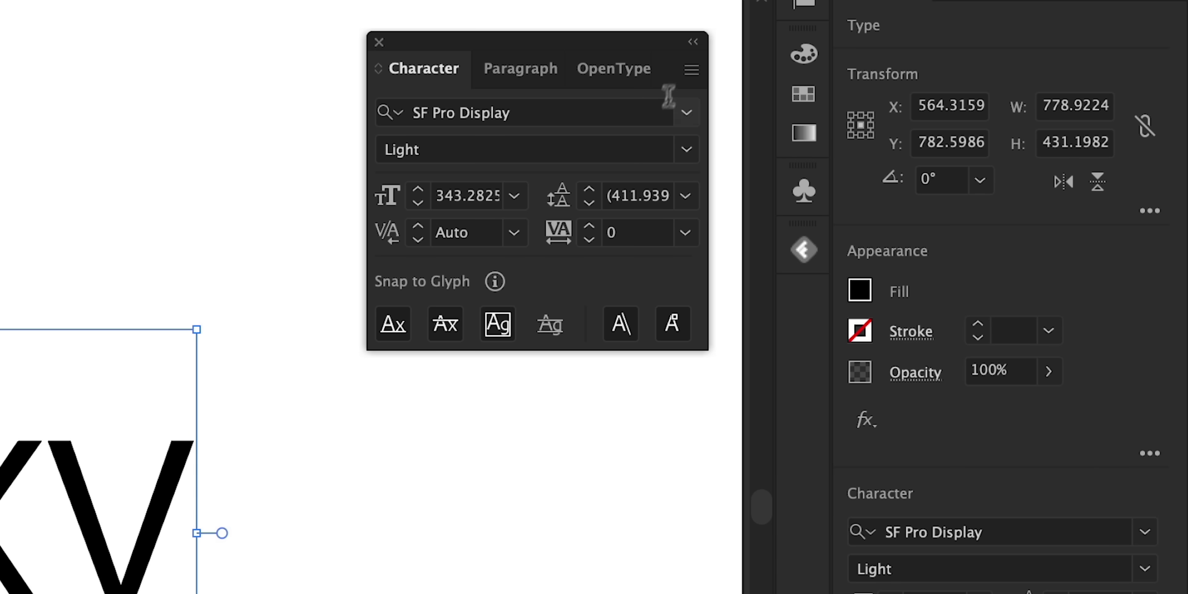
click(939, 104)
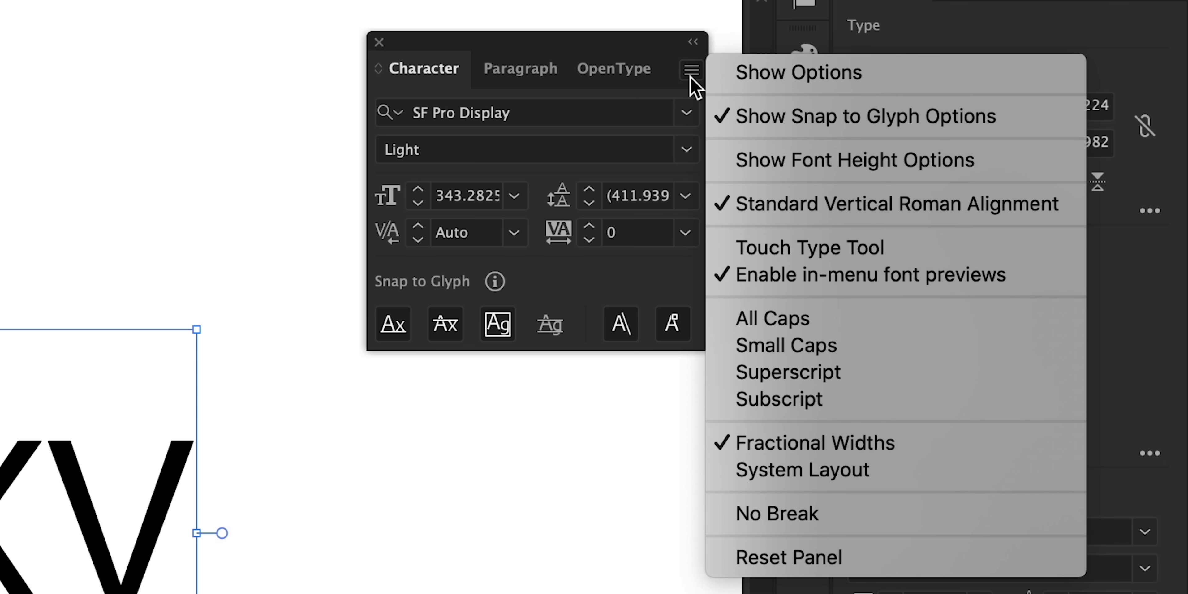
click(729, 162)
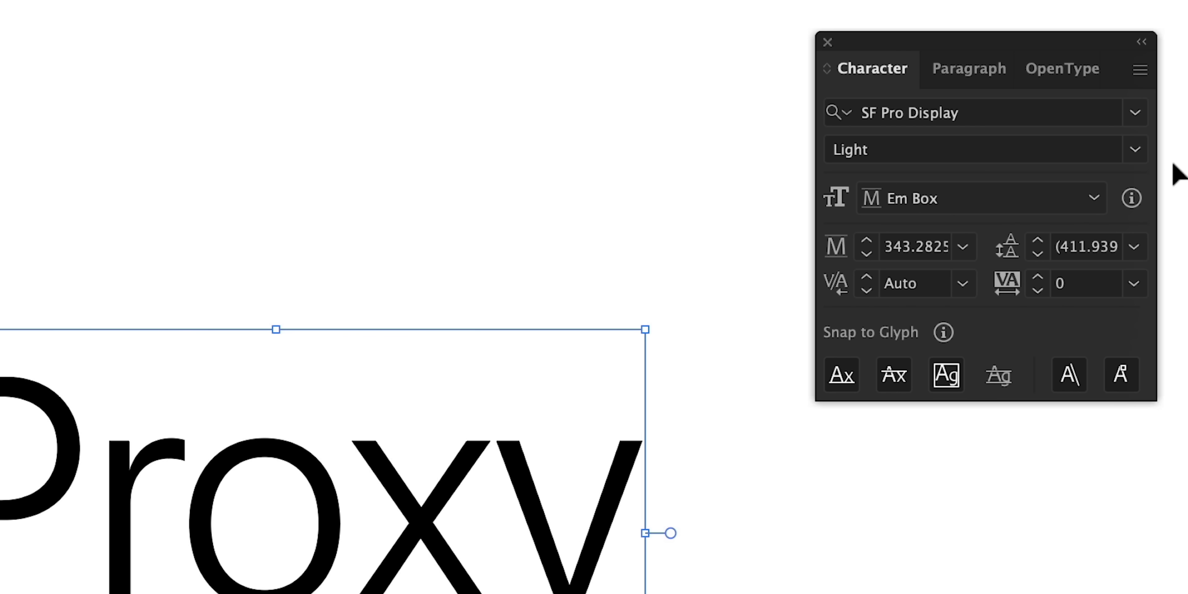
Compare the x-Height, Cap Height and Em Box size references, ending on x-Height.
click(1092, 198)
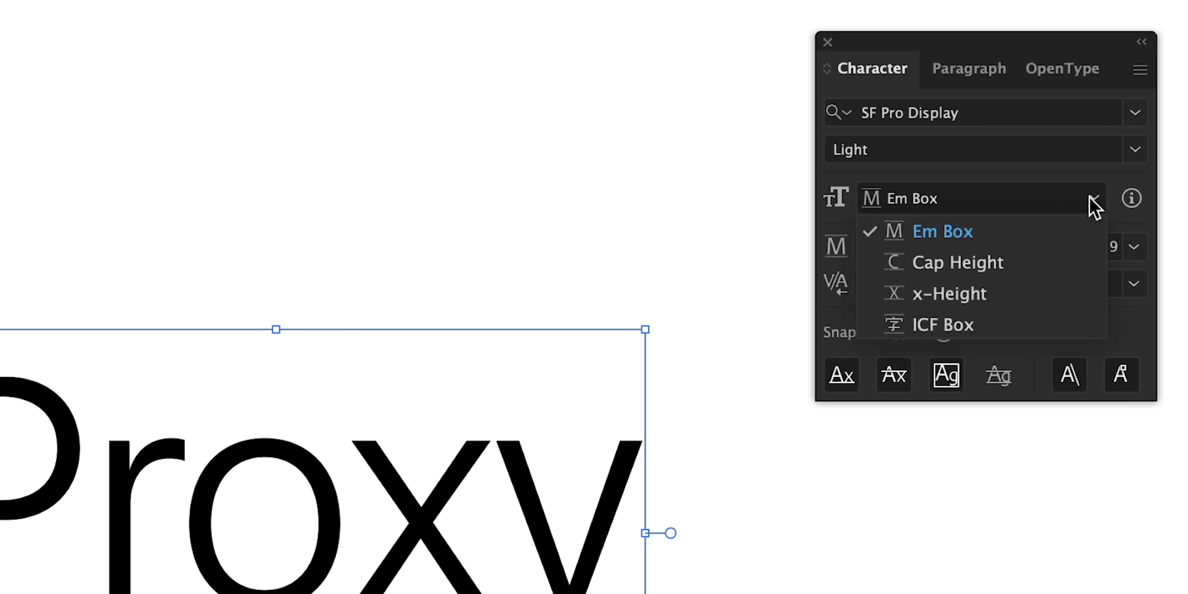
click(1030, 294)
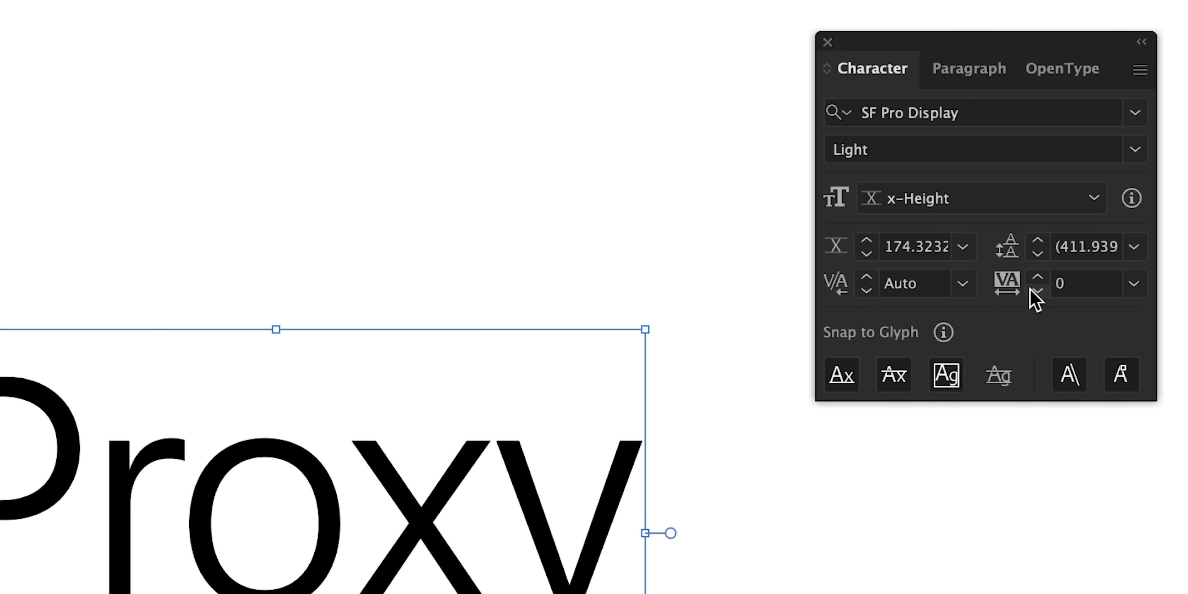
click(1097, 202)
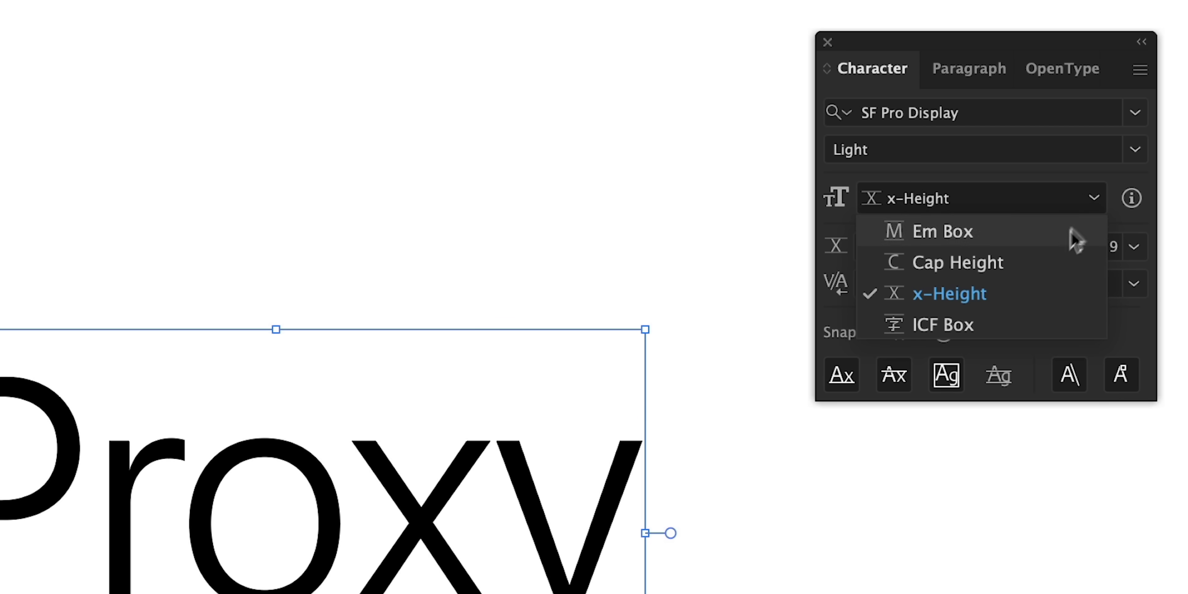
click(1049, 263)
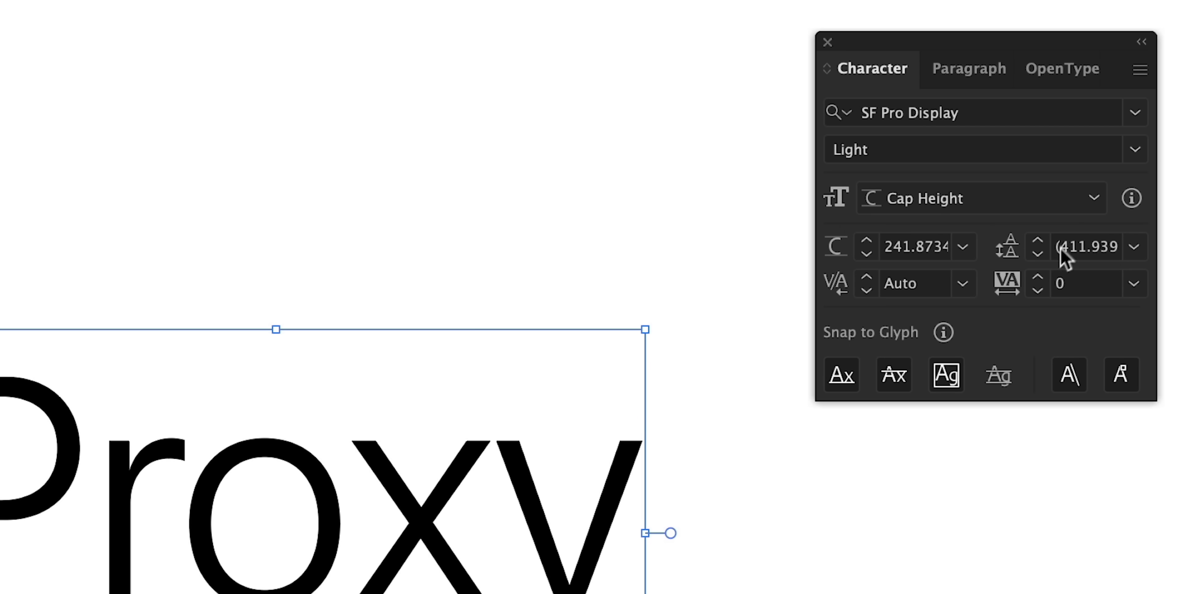
click(1093, 199)
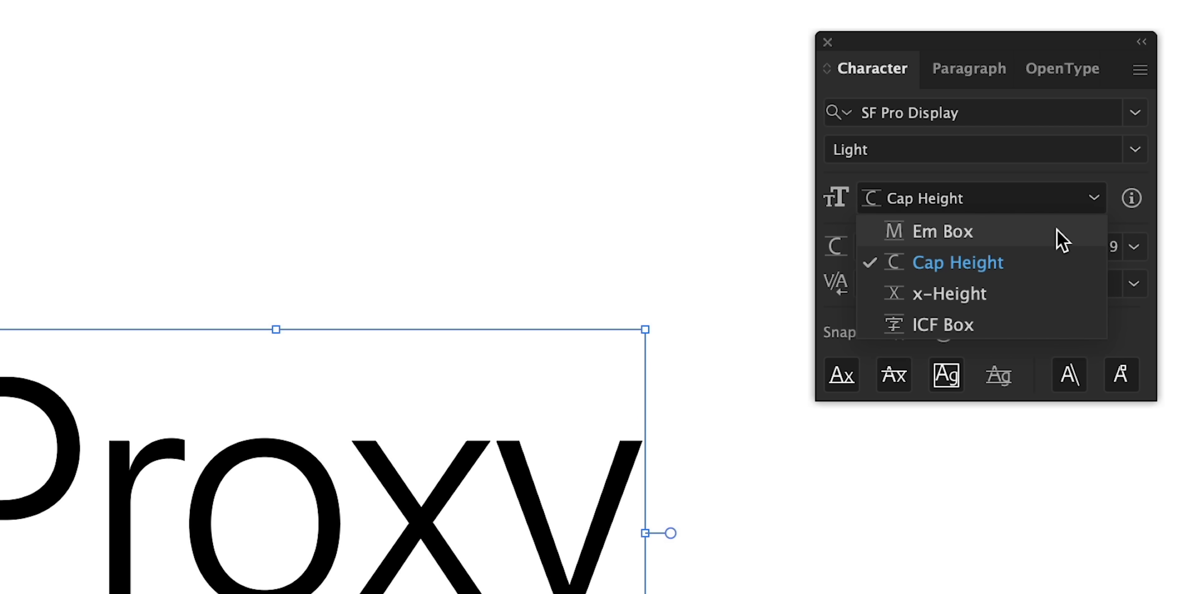
click(1060, 239)
click(1097, 206)
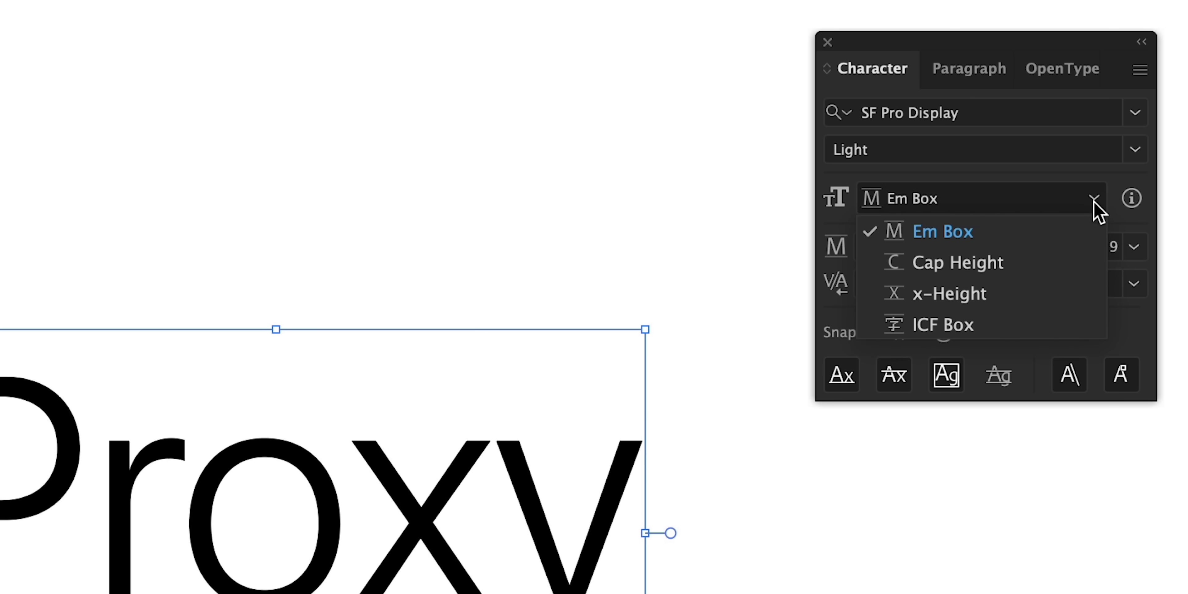
click(1026, 291)
Set the x-height font size of Proxy to 100 pt.
click(935, 245)
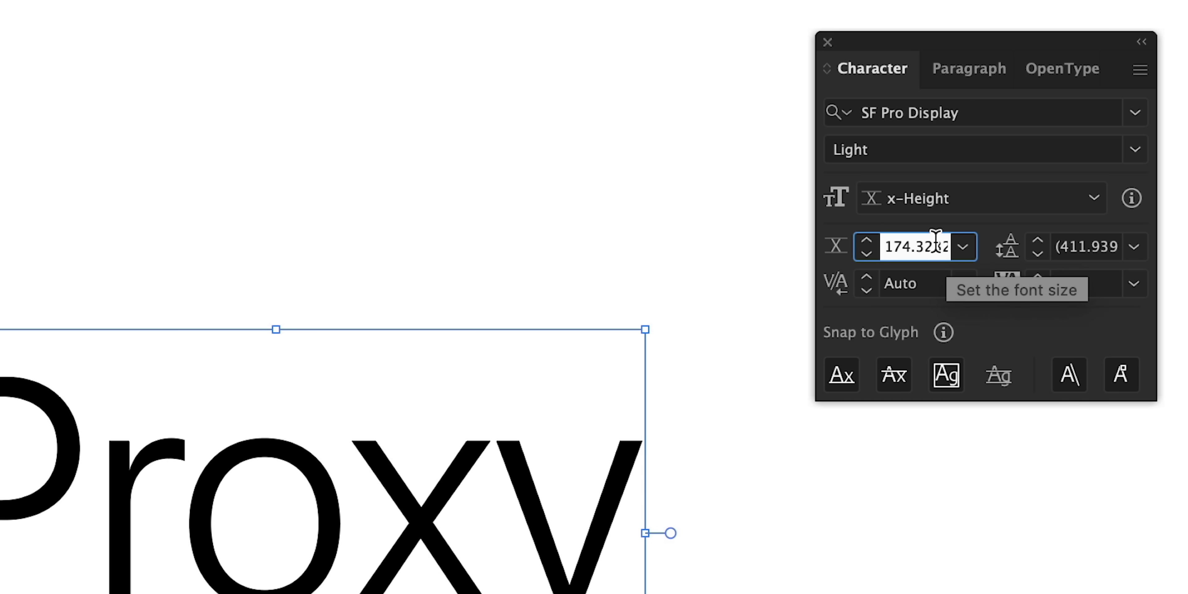
double_click(935, 245)
text(100)
key(Return)
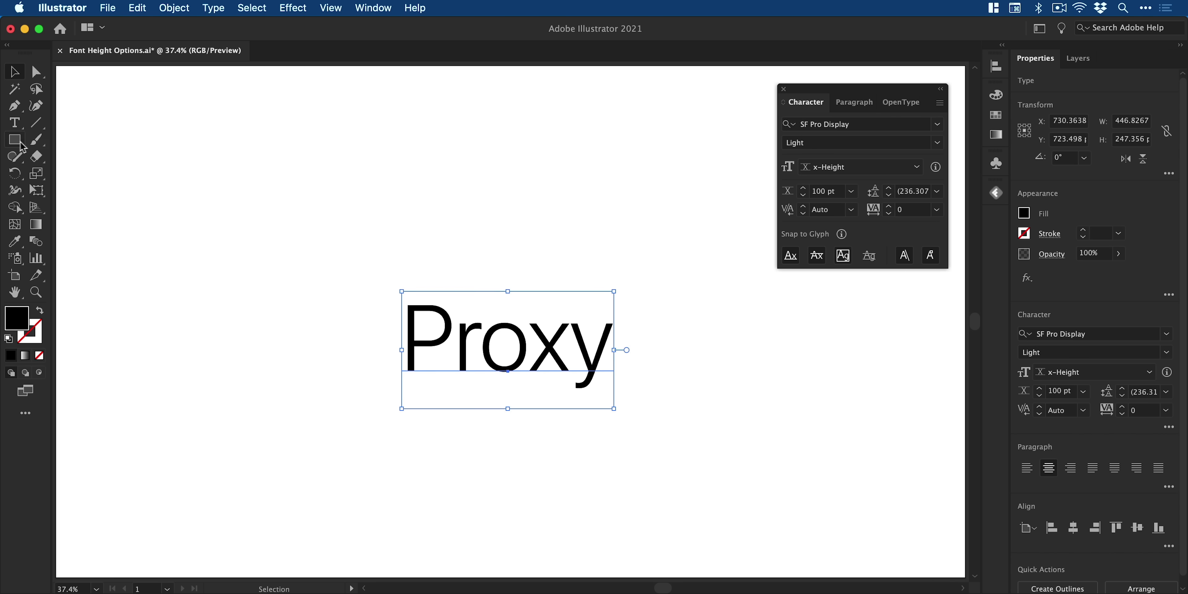
Create a 100×100 px square and move it onto the x of Proxy.
click(21, 144)
click(207, 173)
text(100)
key(Tab)
text(100)
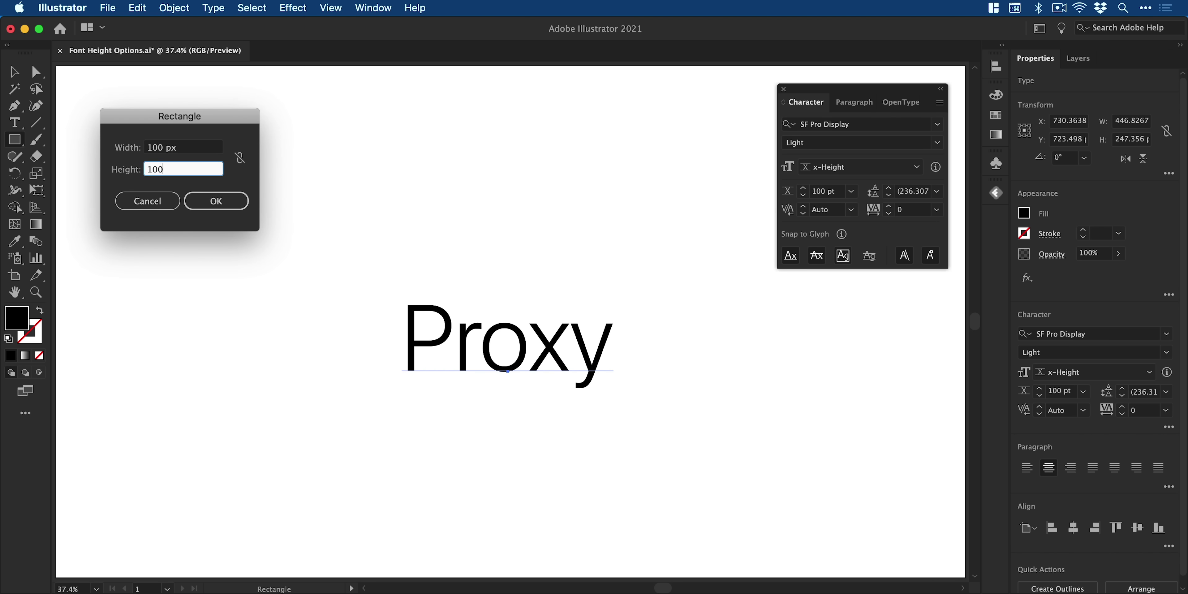
key(Return)
key(v)
click(285, 204)
drag(271, 205, 605, 359)
Zoom in on the x and swap the square's fill and stroke to an unfilled outline.
key(z)
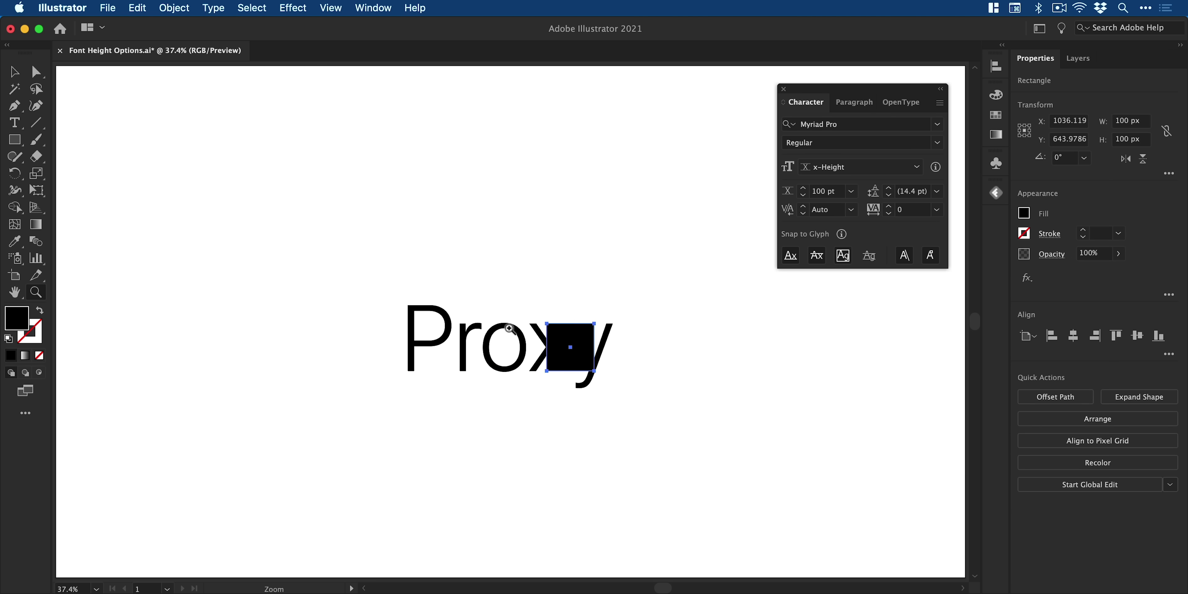
drag(509, 328, 705, 392)
key(v)
click(566, 234)
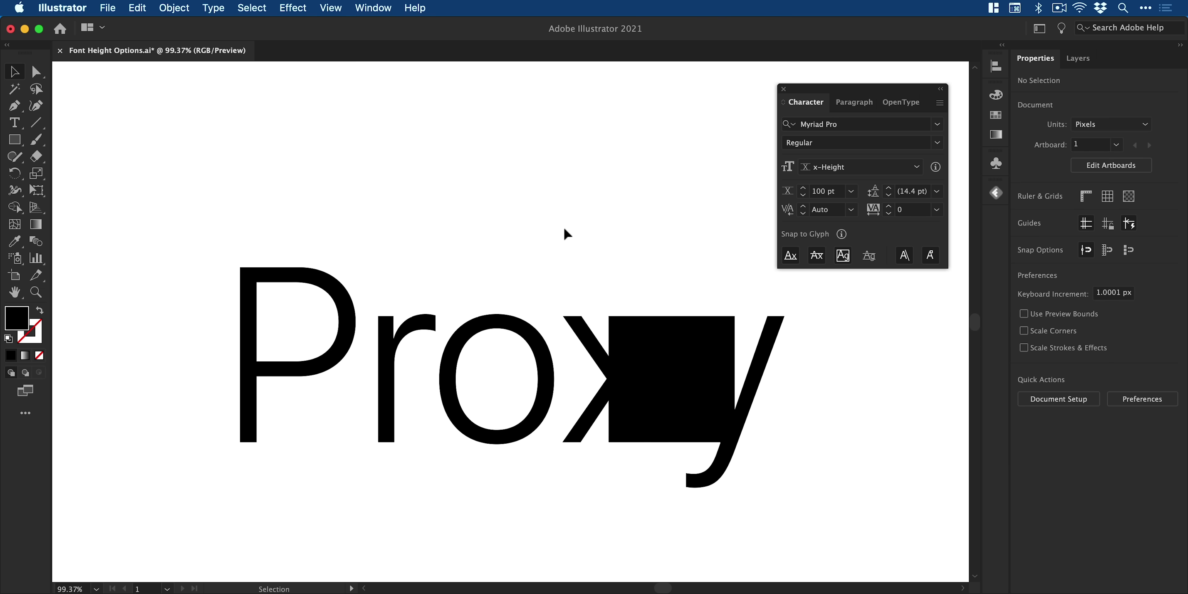
click(636, 340)
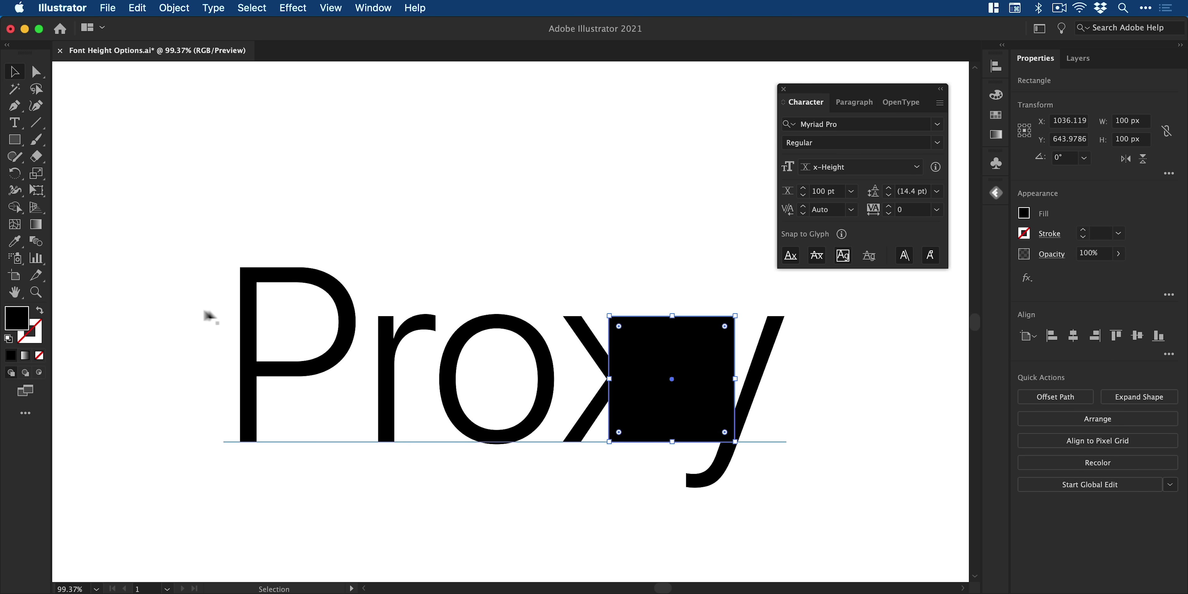
click(40, 312)
click(125, 318)
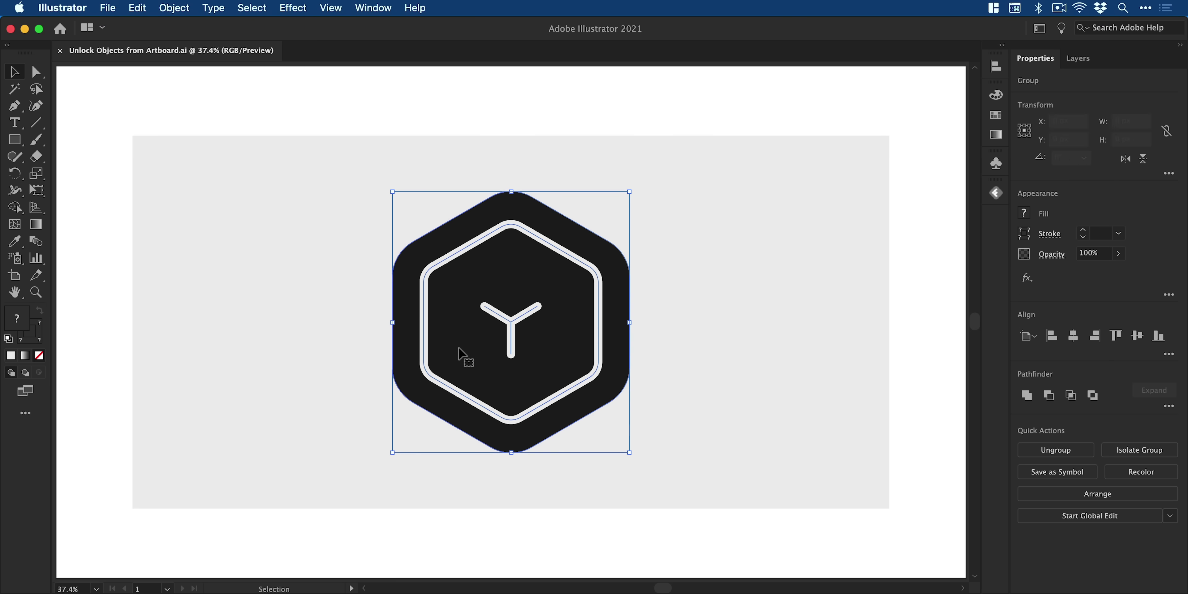
Lock the grey background rectangle with Object > Lock > Selection and verify it can't be selected.
click(289, 340)
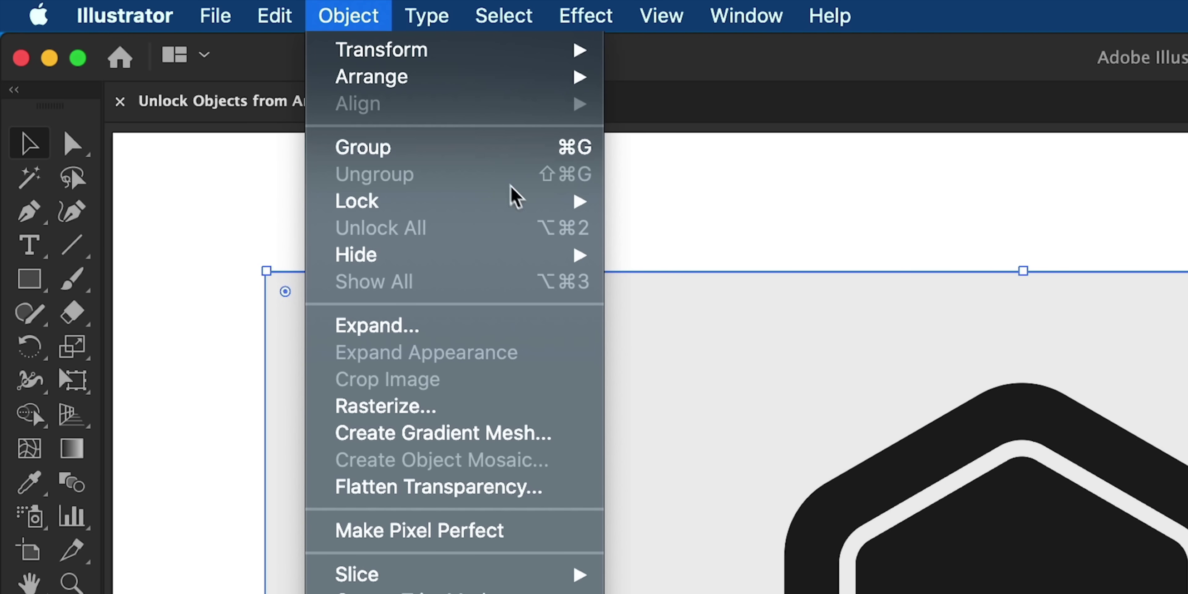
mouse_move(517, 201)
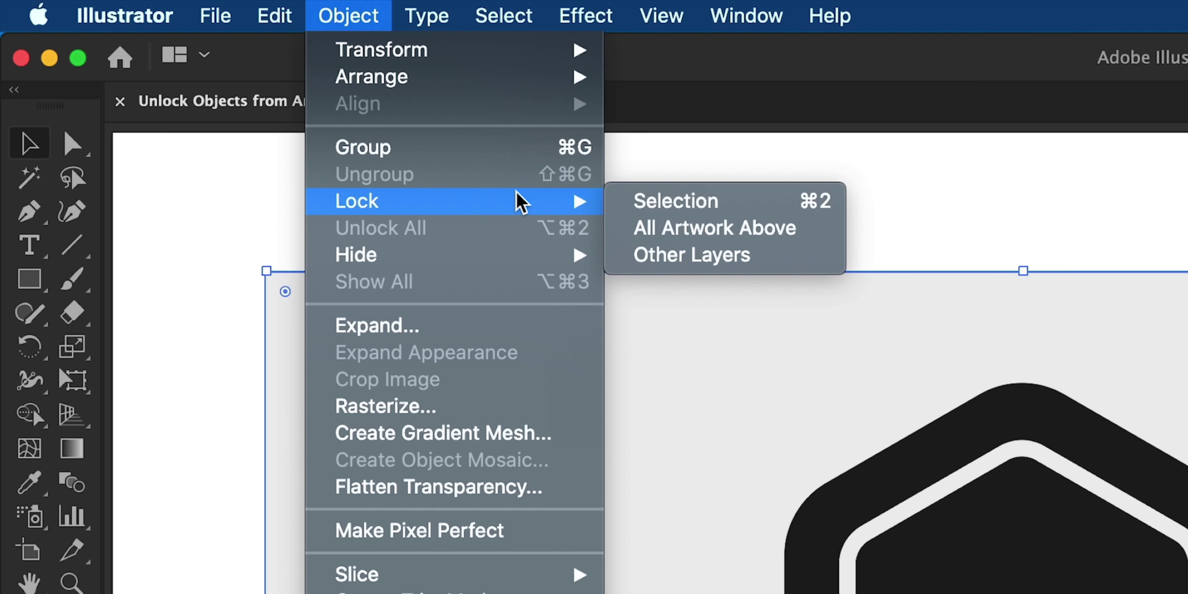
click(622, 203)
drag(310, 99, 97, 255)
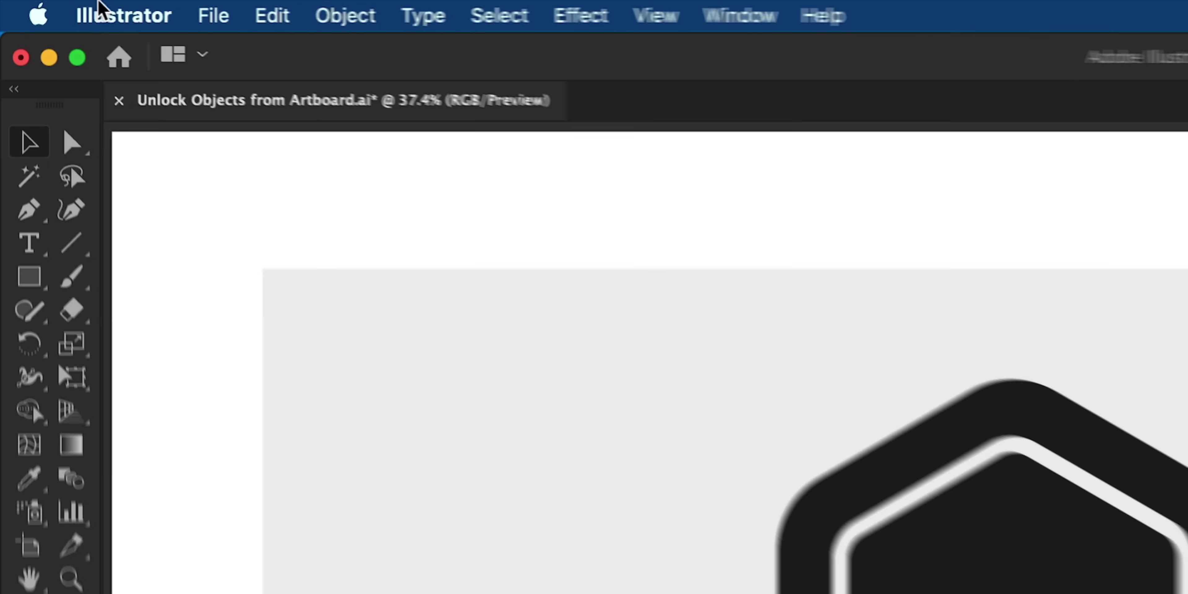
Confirm the Selection & Anchor Display preferences.
click(62, 8)
mouse_move(254, 99)
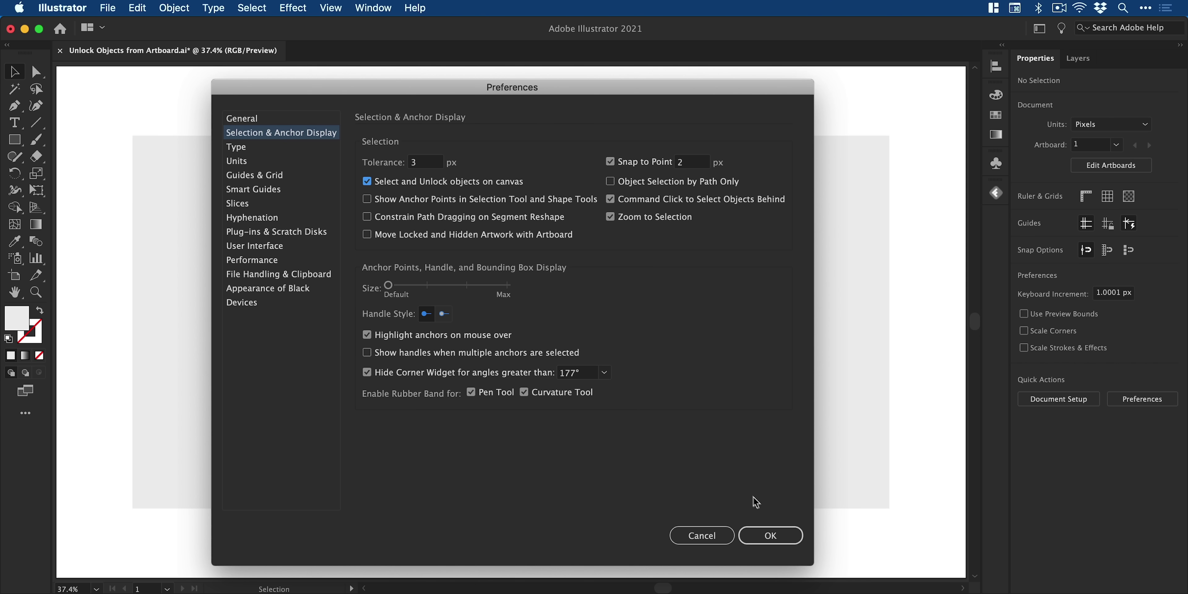
click(779, 535)
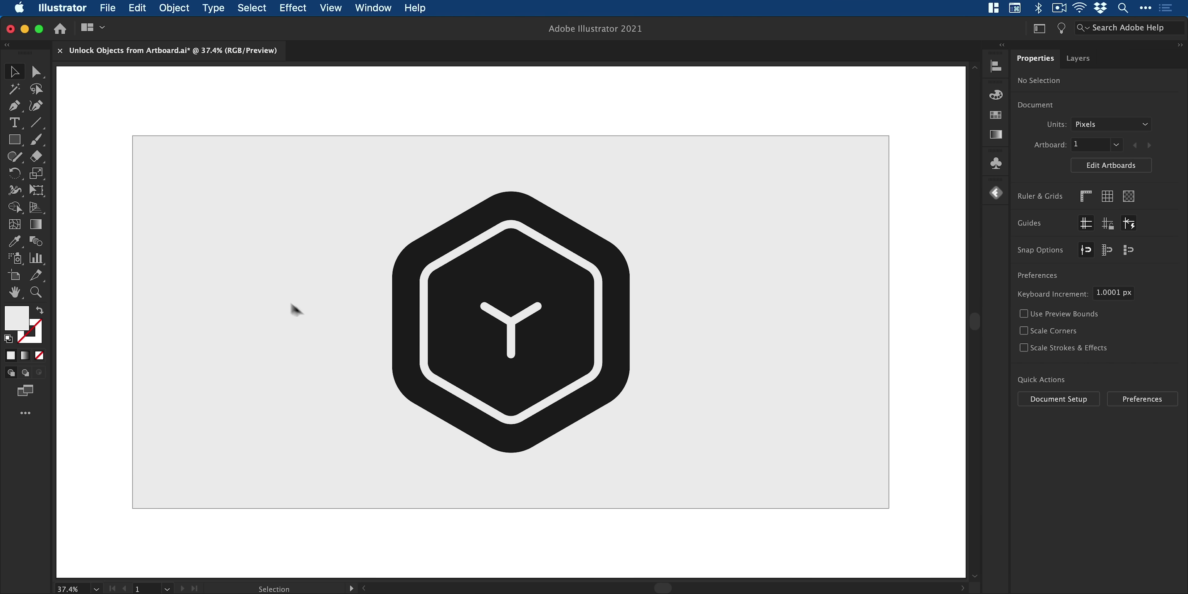
Unlock the grey rectangle with its on-canvas lock icon, test moving it, then undo the move.
mouse_move(197, 249)
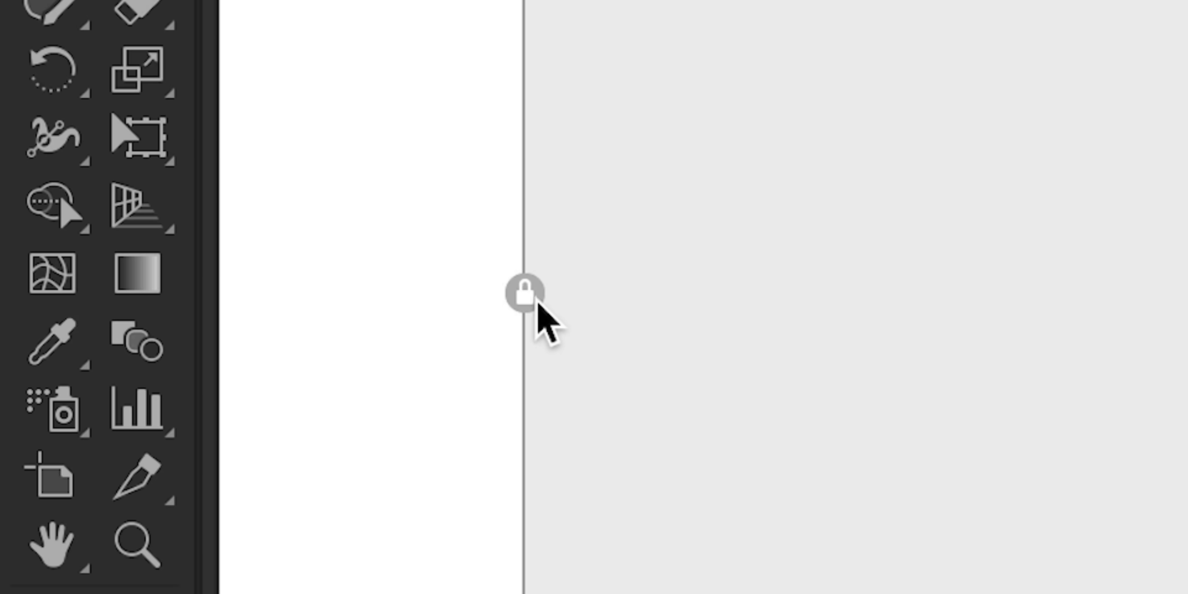
click(535, 298)
drag(258, 315, 269, 288)
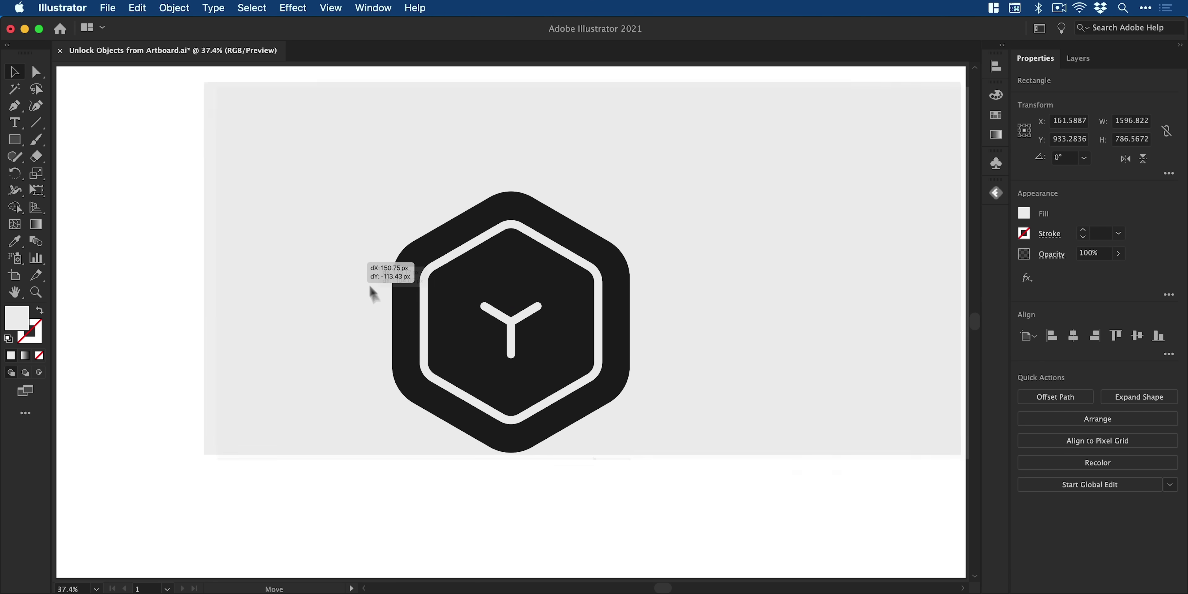
key(super+z)
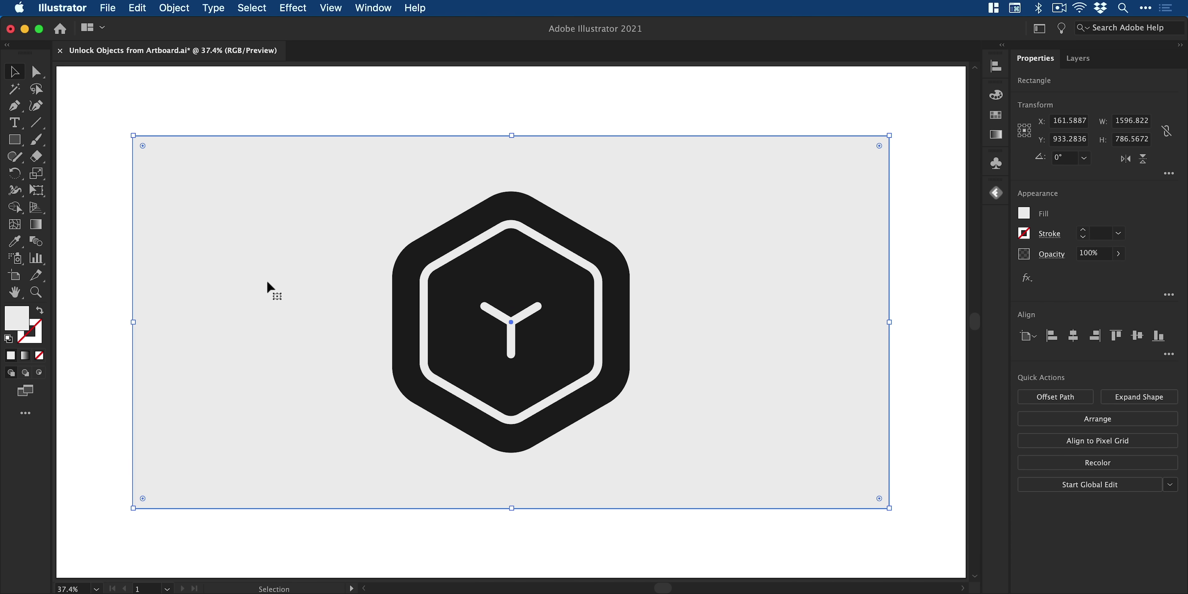